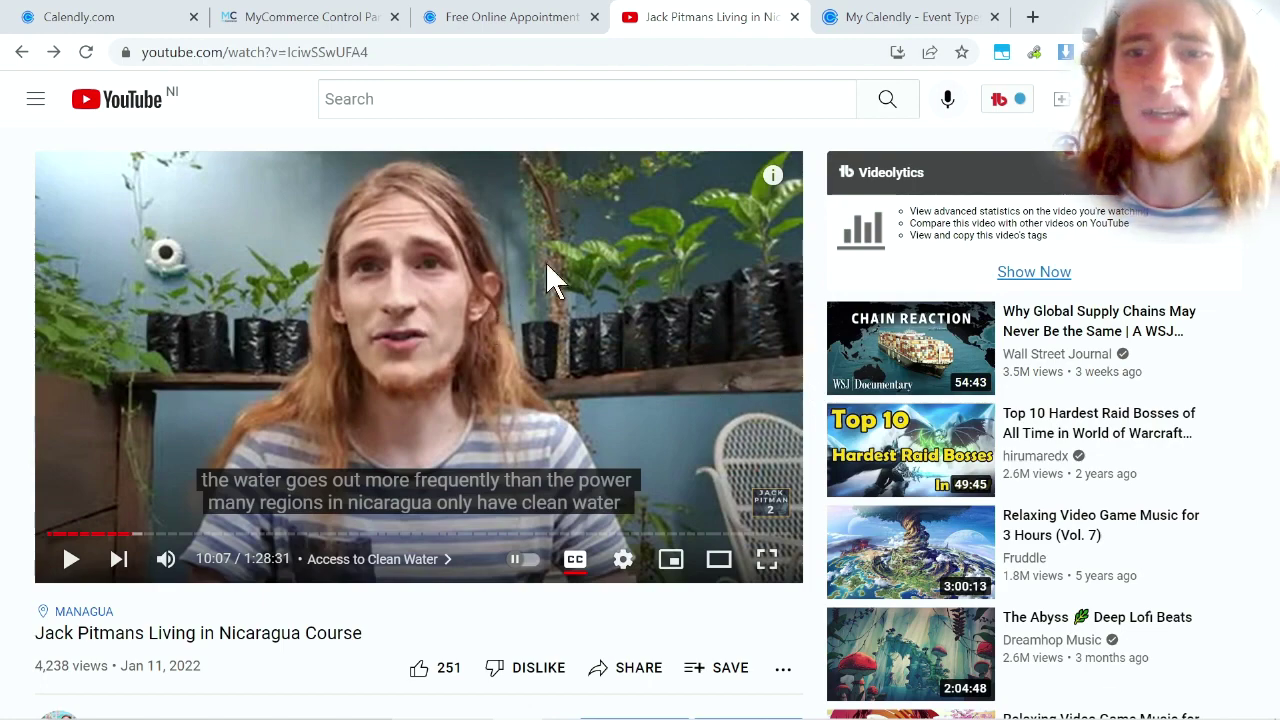
Scroll down to the video description showing the PayPal and Calendly booking links.
scroll(548, 268, "down", 3)
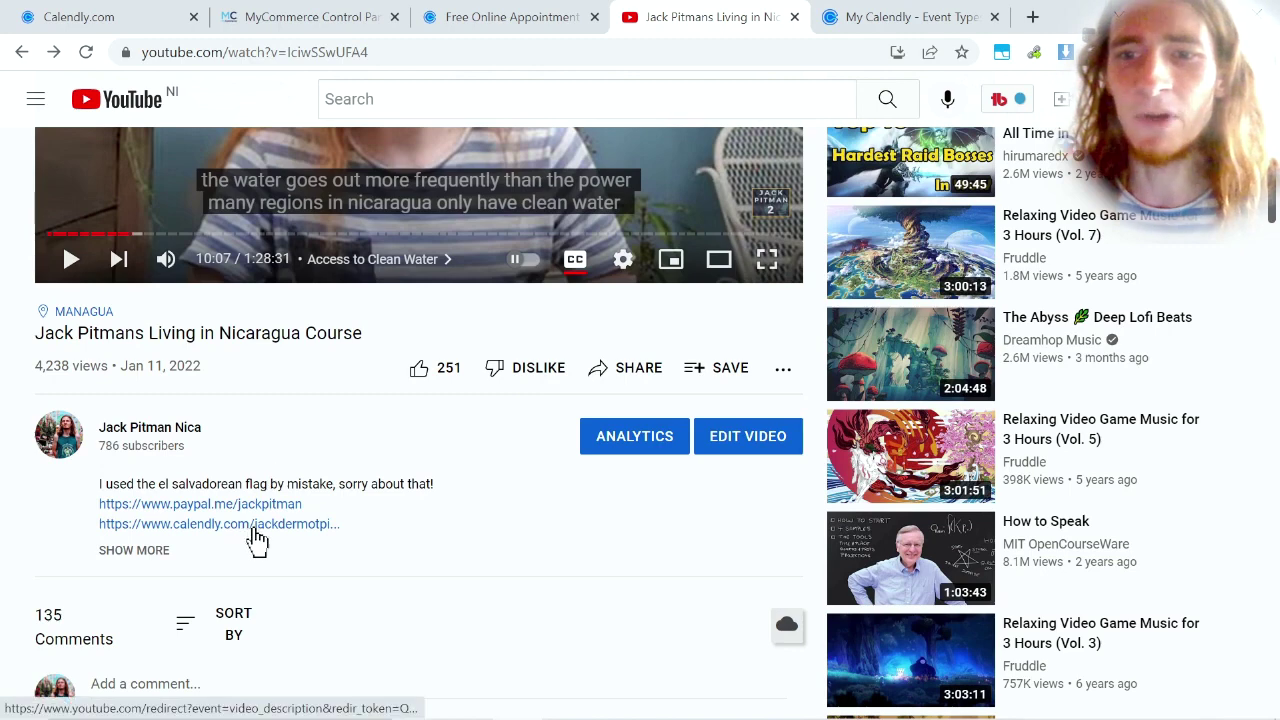
Open the $20 Nicaragua Consultation Call and confirm the 12:00 slot on Friday, April 22.
left_click(257, 524)
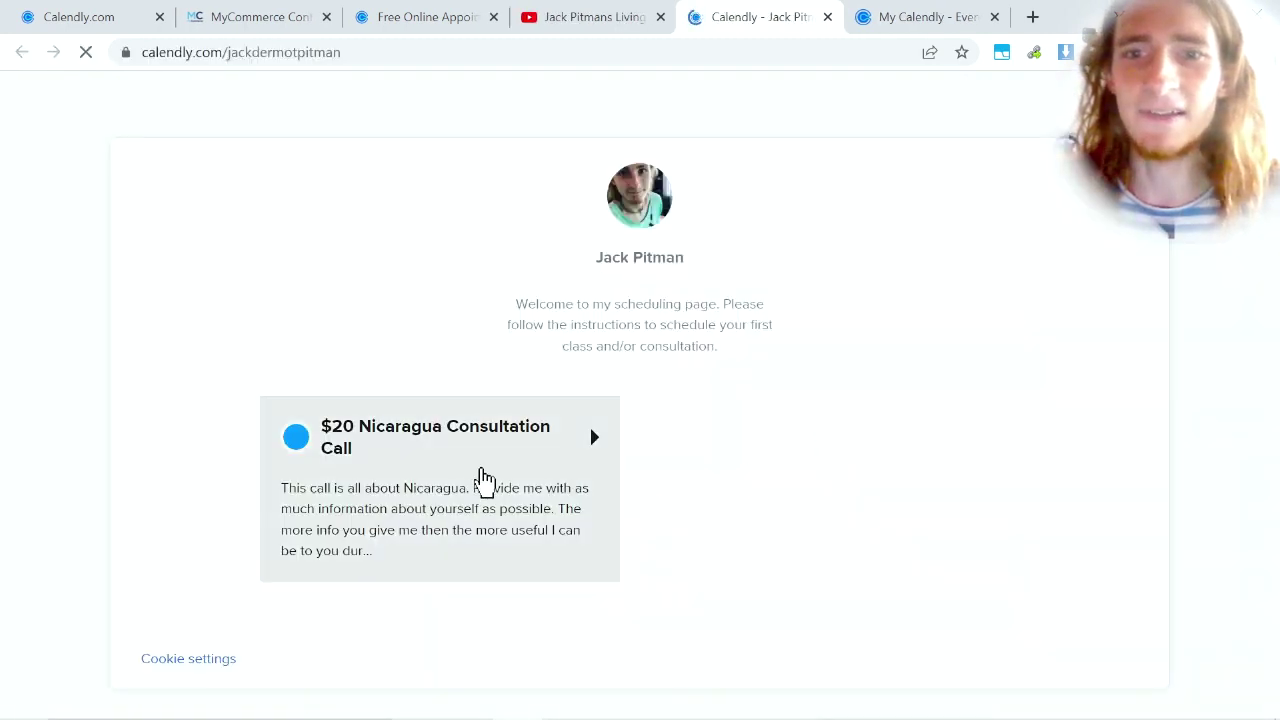
left_click(384, 472)
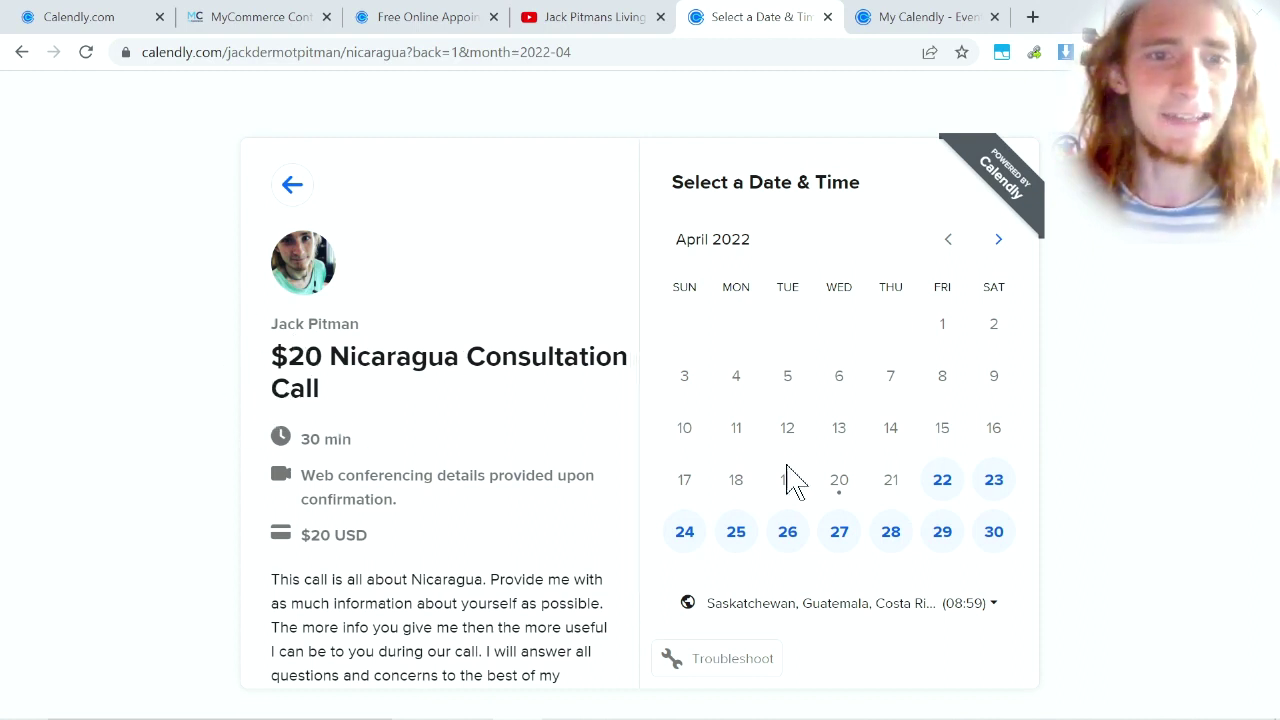
left_click(944, 481)
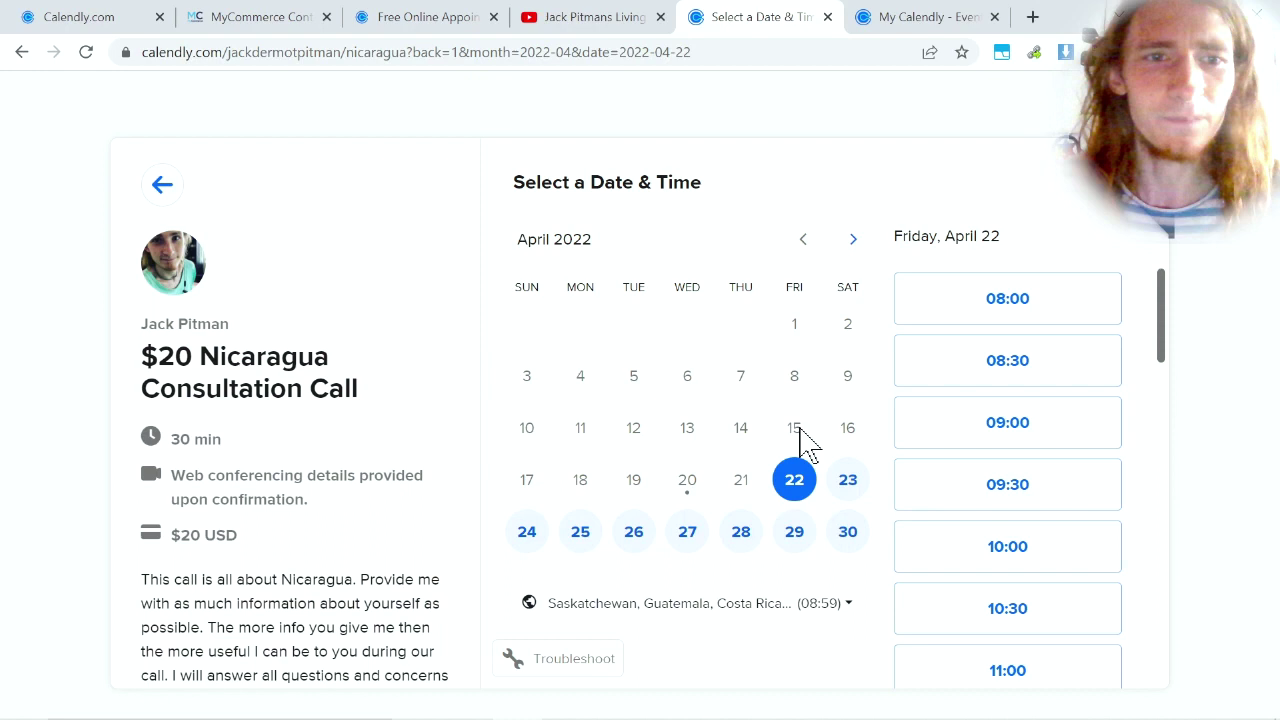
scroll(1060, 416, "down", 4)
left_click(1060, 416)
left_click(1063, 417)
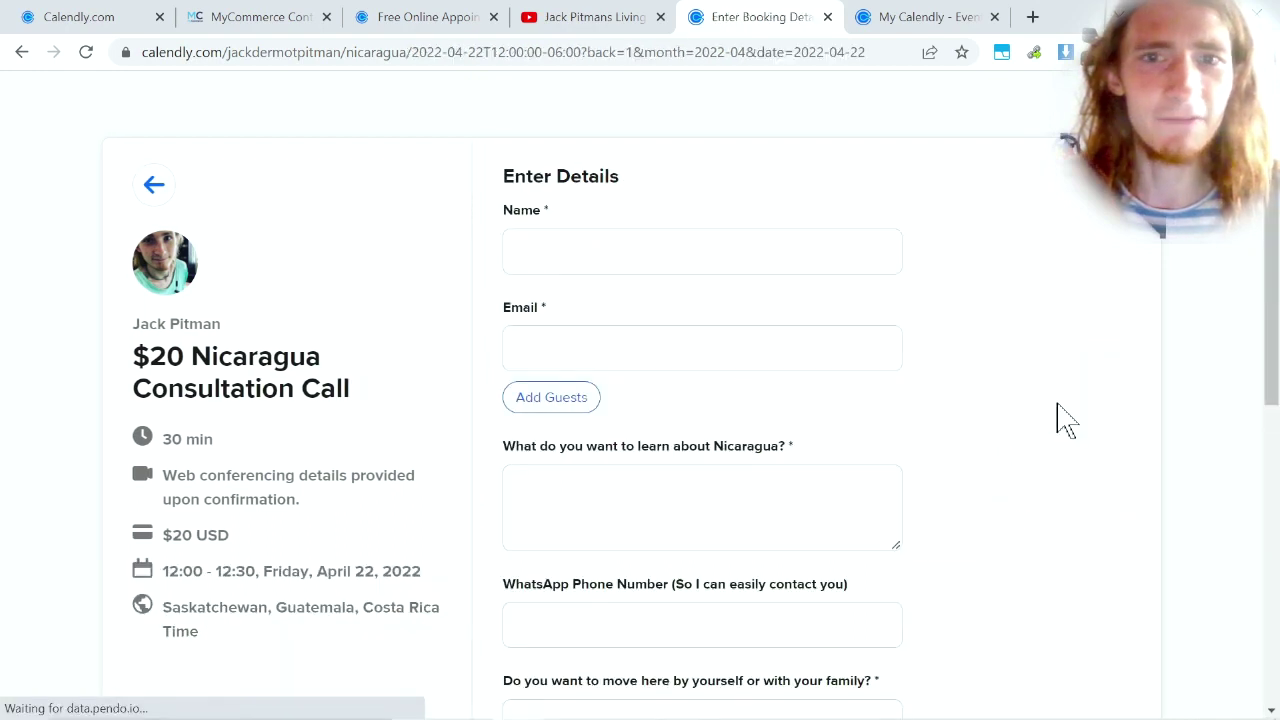
Start the attendee name field and scroll through the Enter Details payment form.
left_click(593, 250)
left_click(1071, 386)
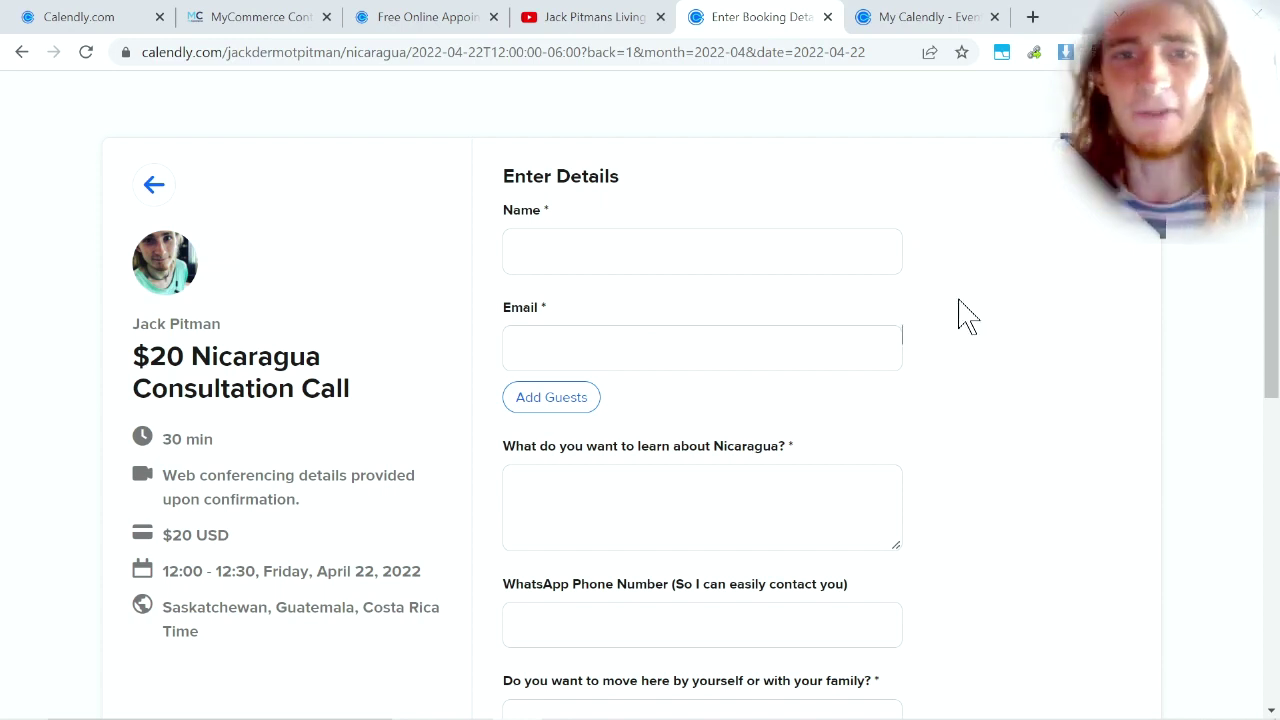
scroll(963, 315, "down", 5)
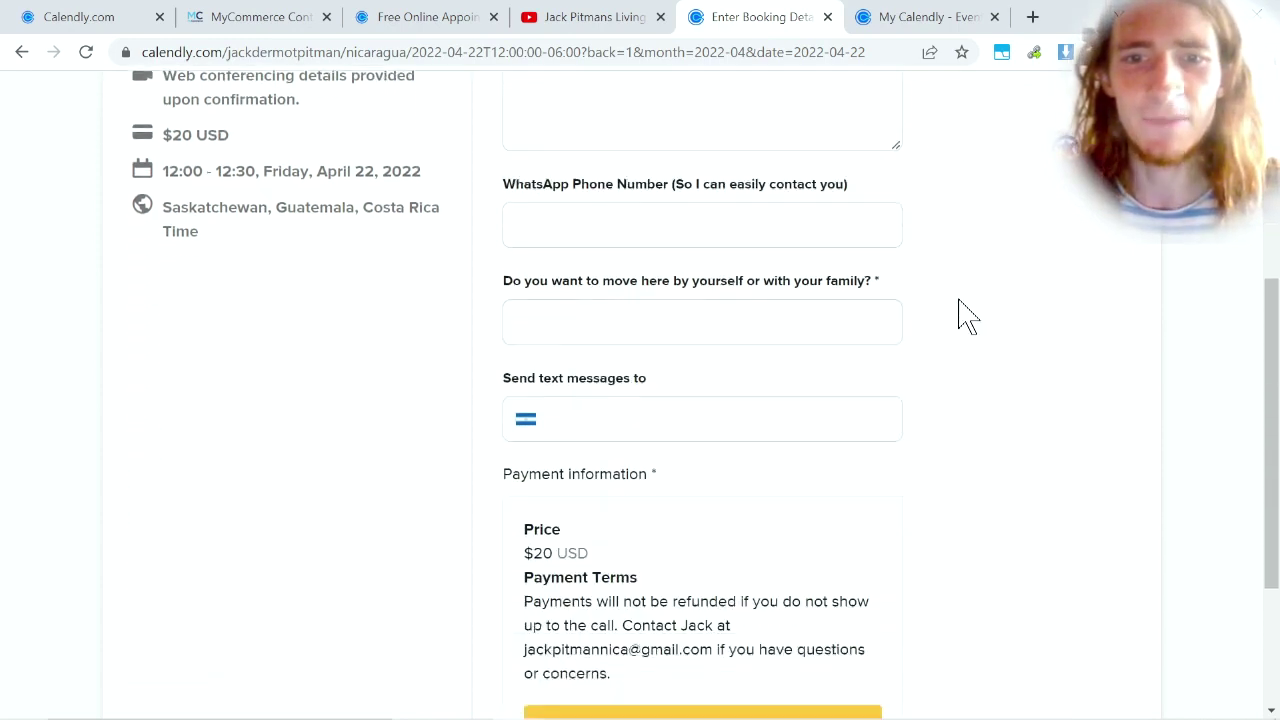
scroll(963, 315, "down", 1)
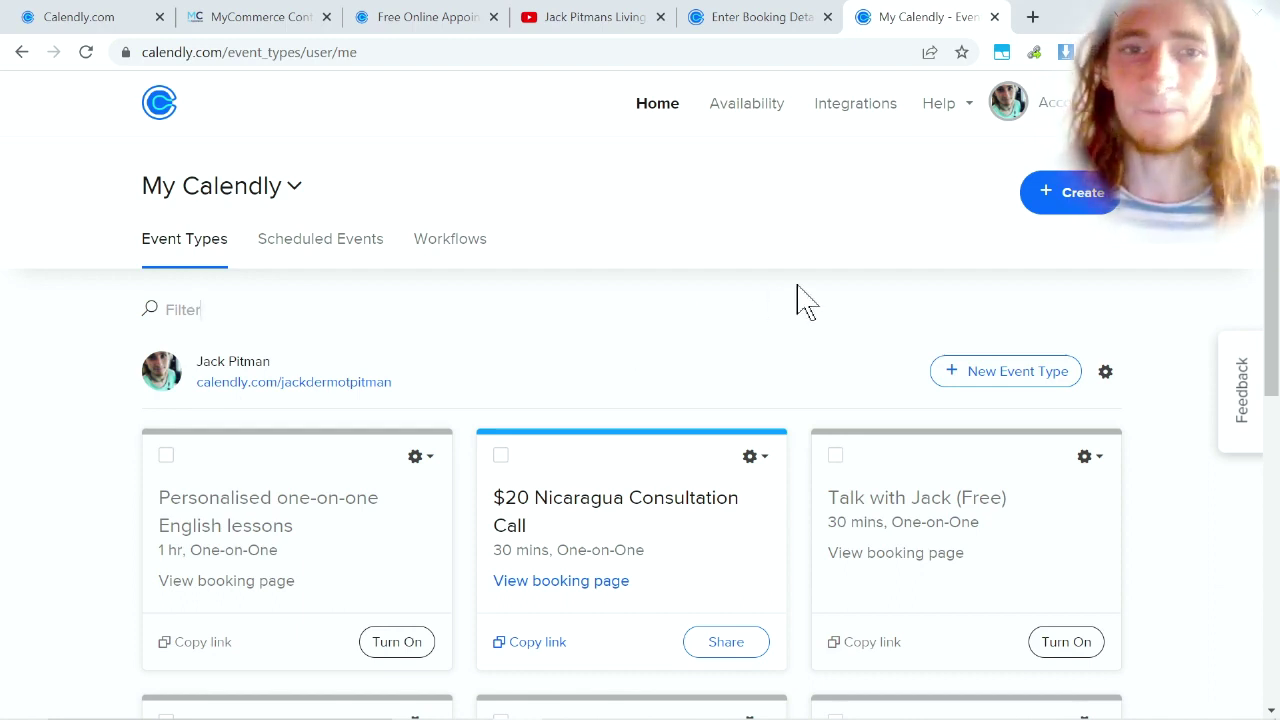
Step the booking tab back to the public page listing only the Nicaragua consultation, then return to My Calendly.
scroll(797, 300, "down", 2)
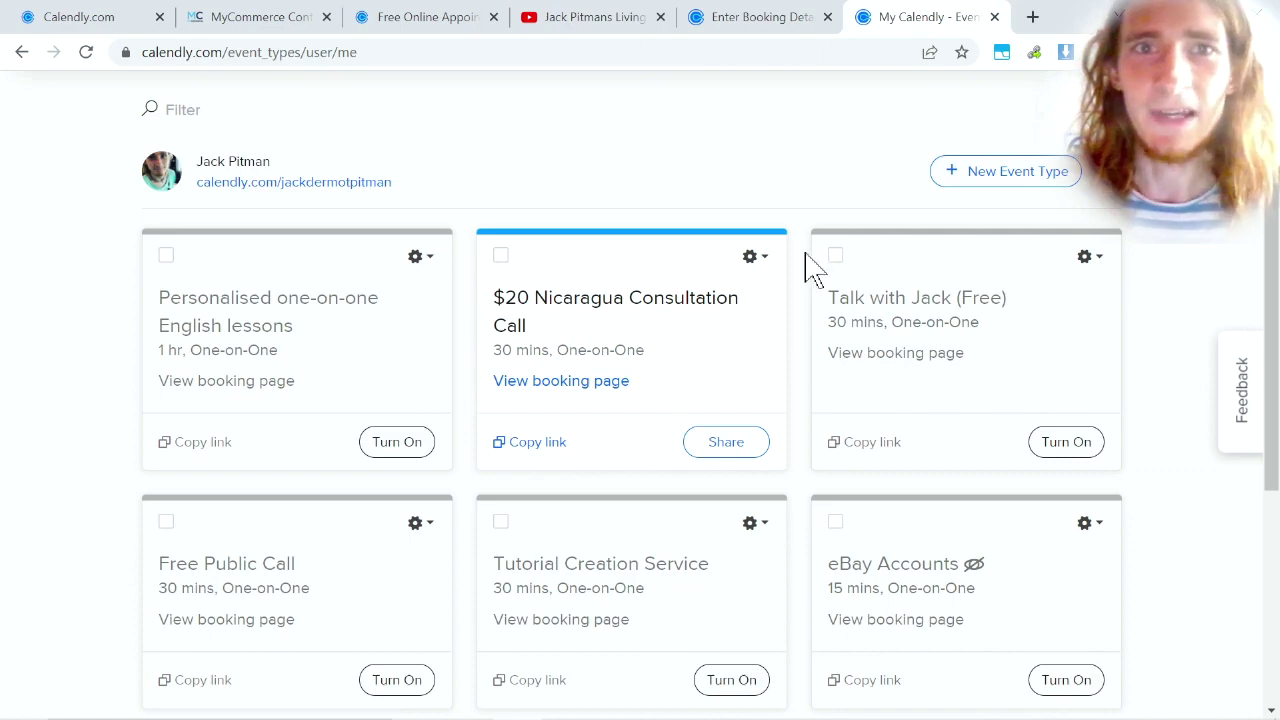
left_click(784, 22)
left_click(21, 52)
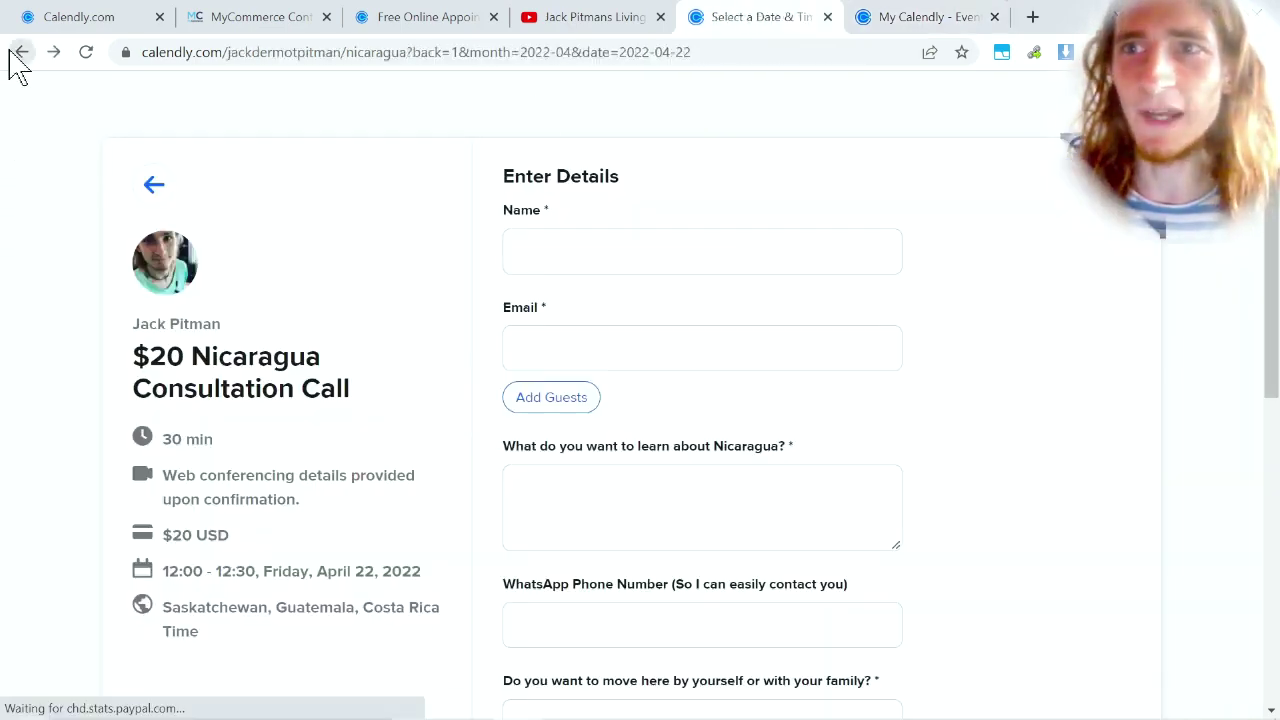
left_click(21, 52)
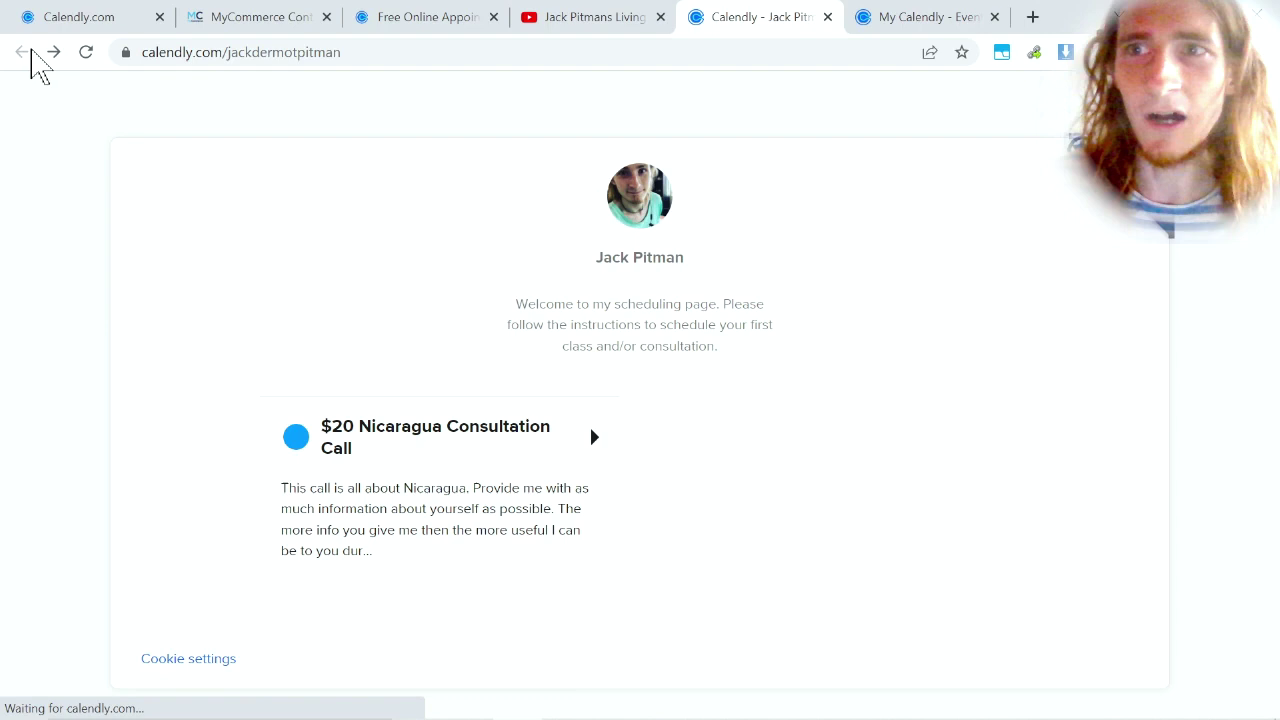
left_click(374, 430)
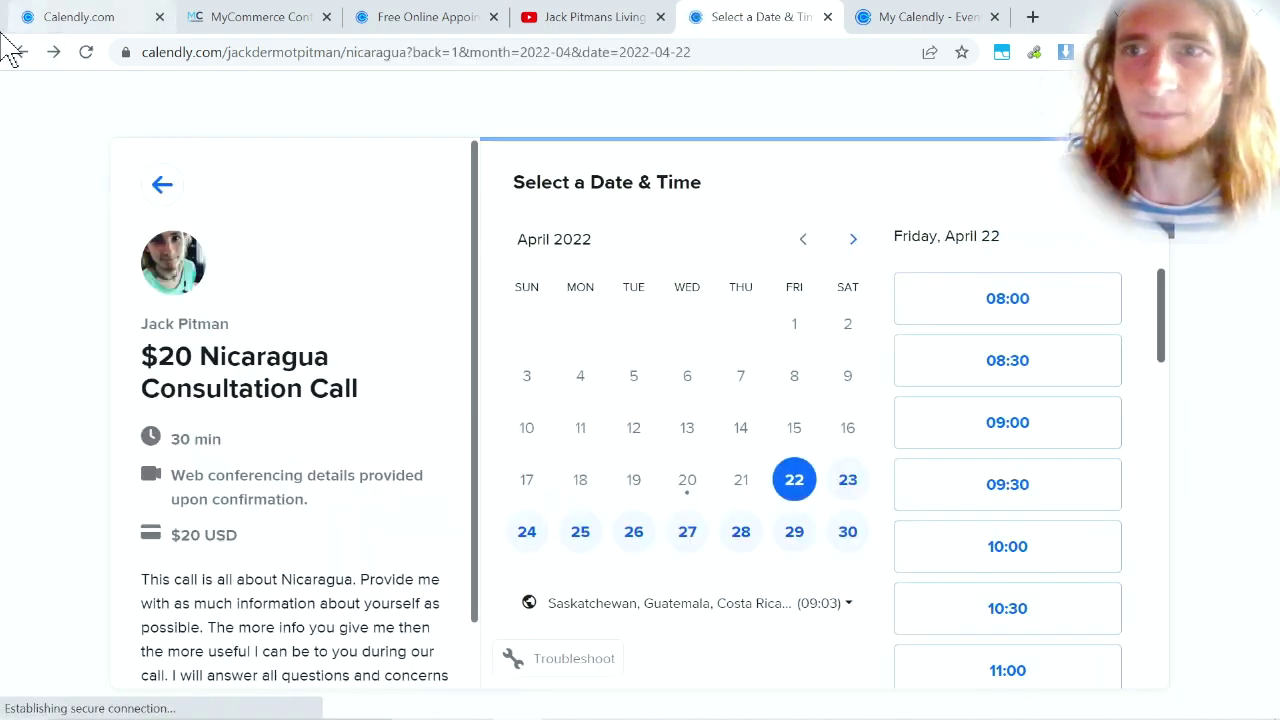
left_click(21, 52)
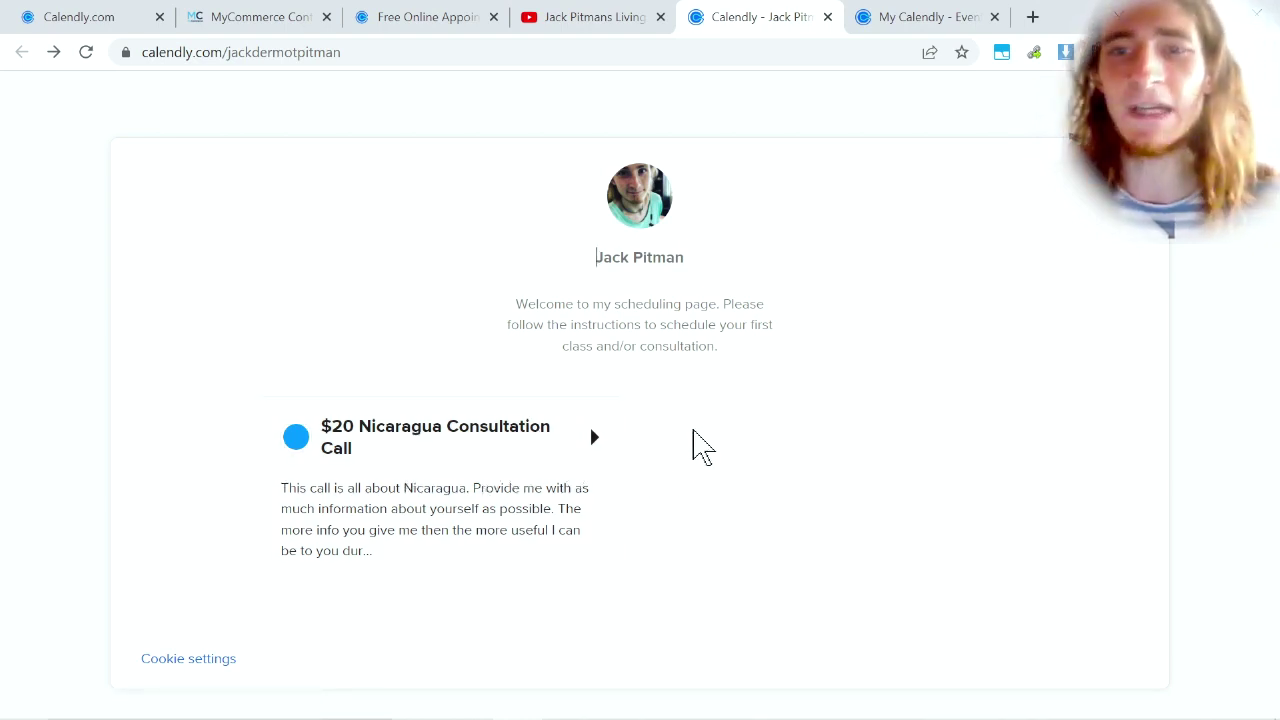
left_click(910, 17)
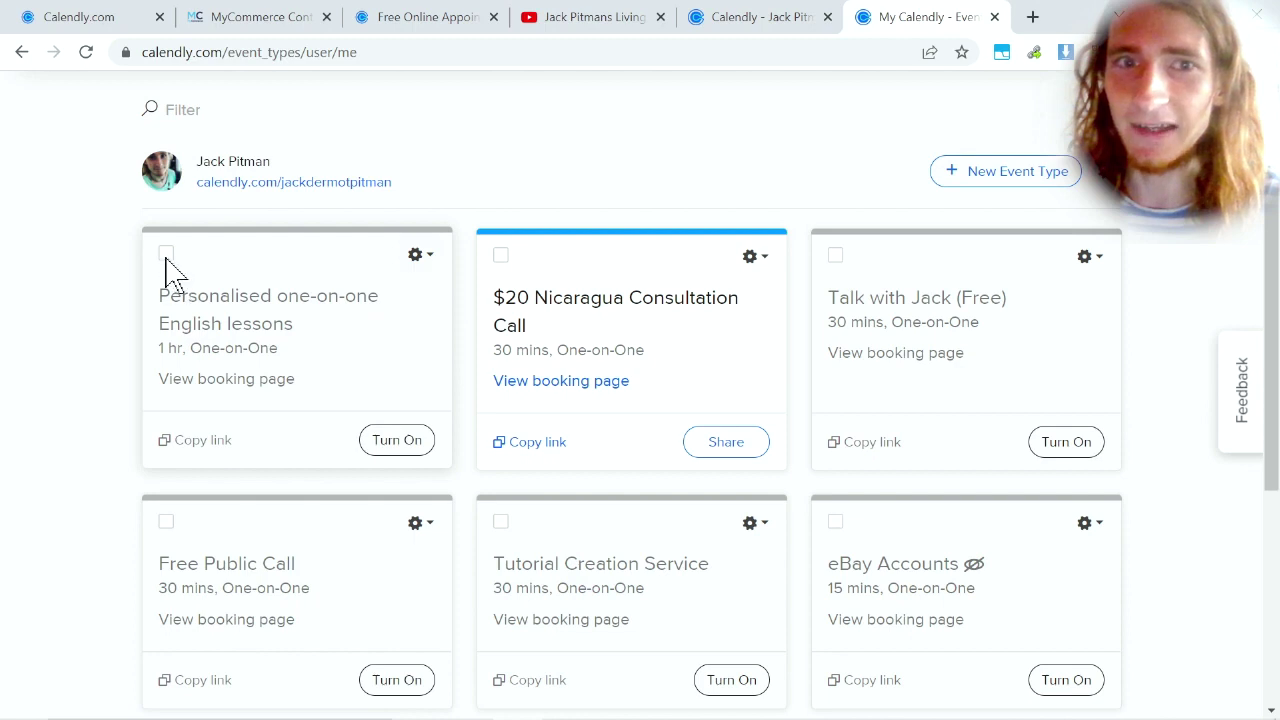
left_click(418, 258)
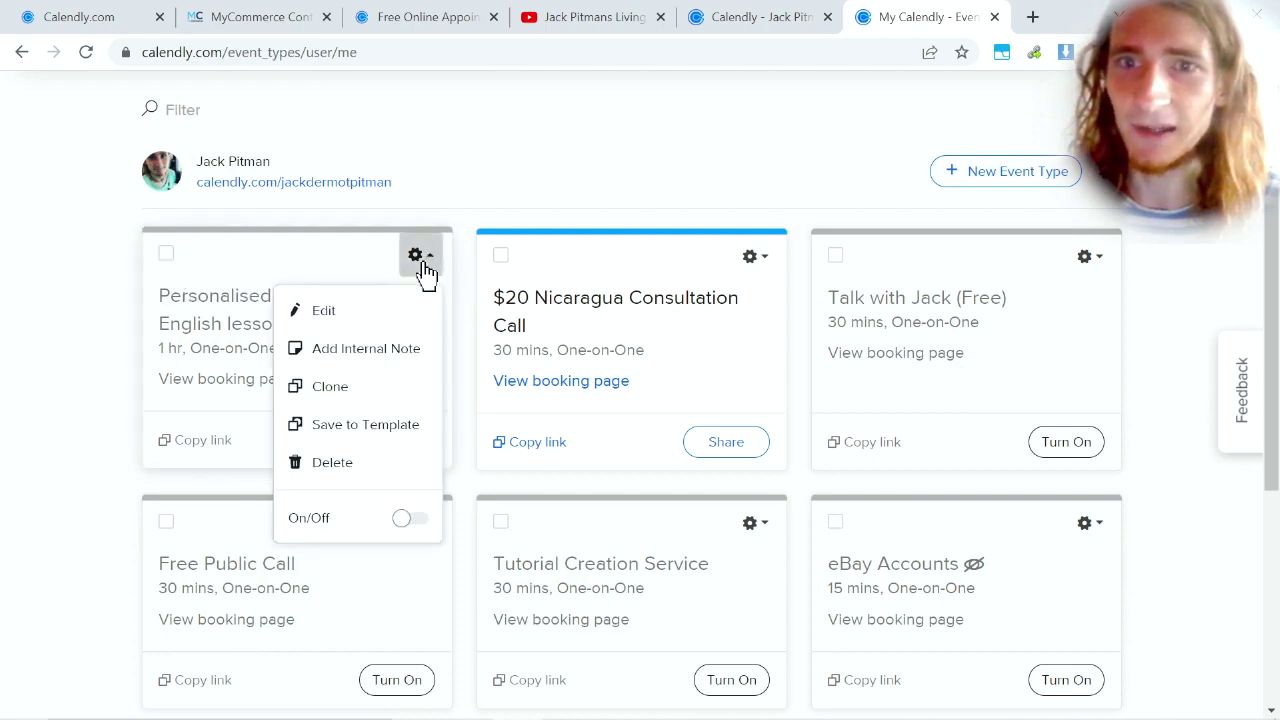
left_click(410, 520)
left_click(520, 185)
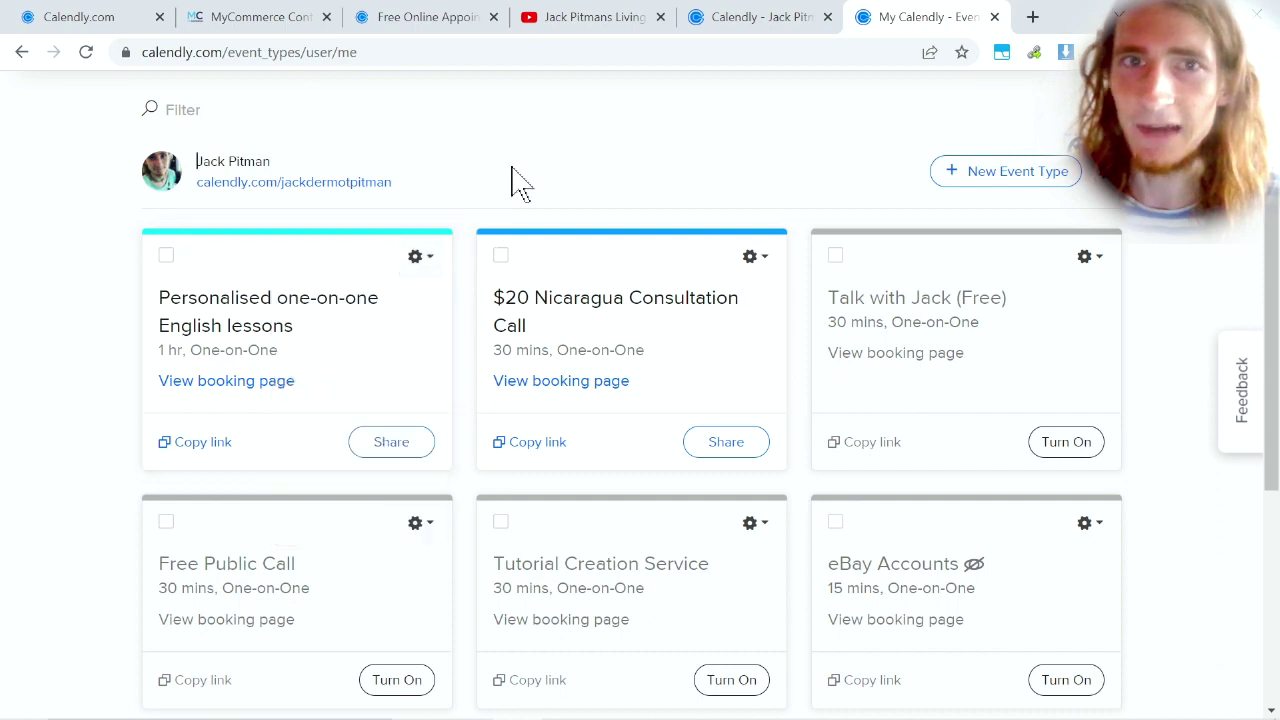
left_click(748, 24)
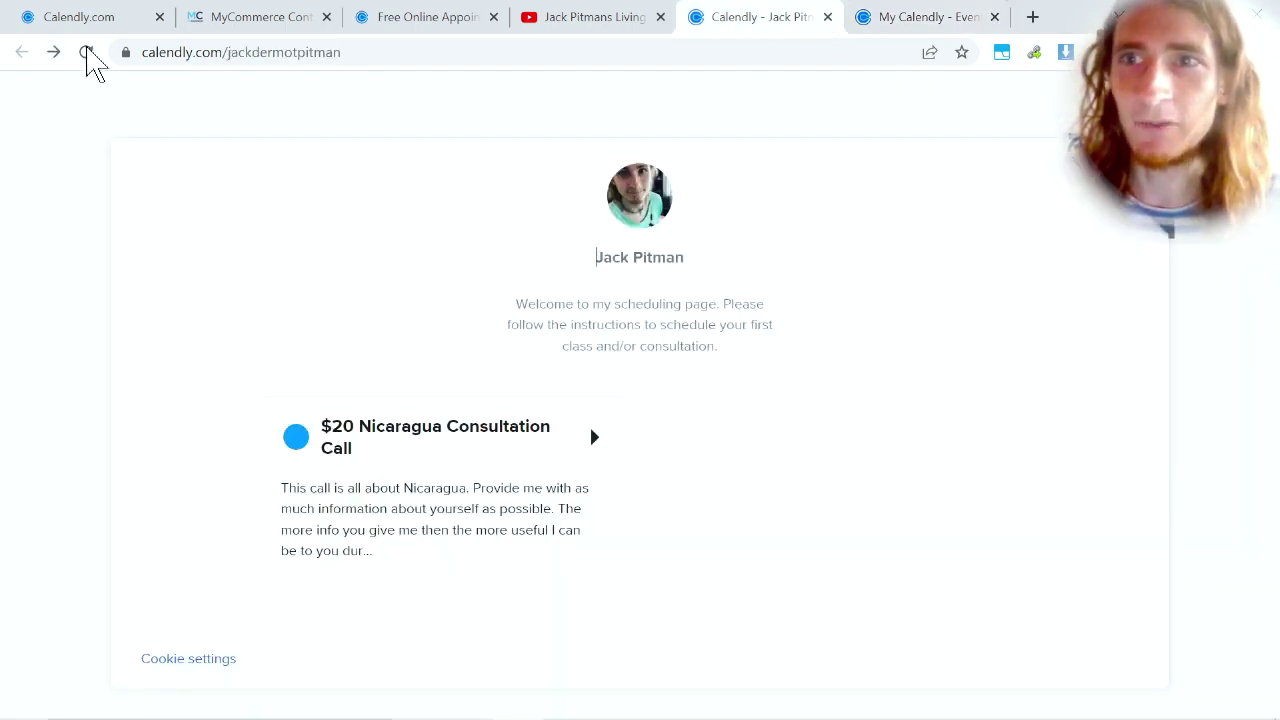
left_click(86, 52)
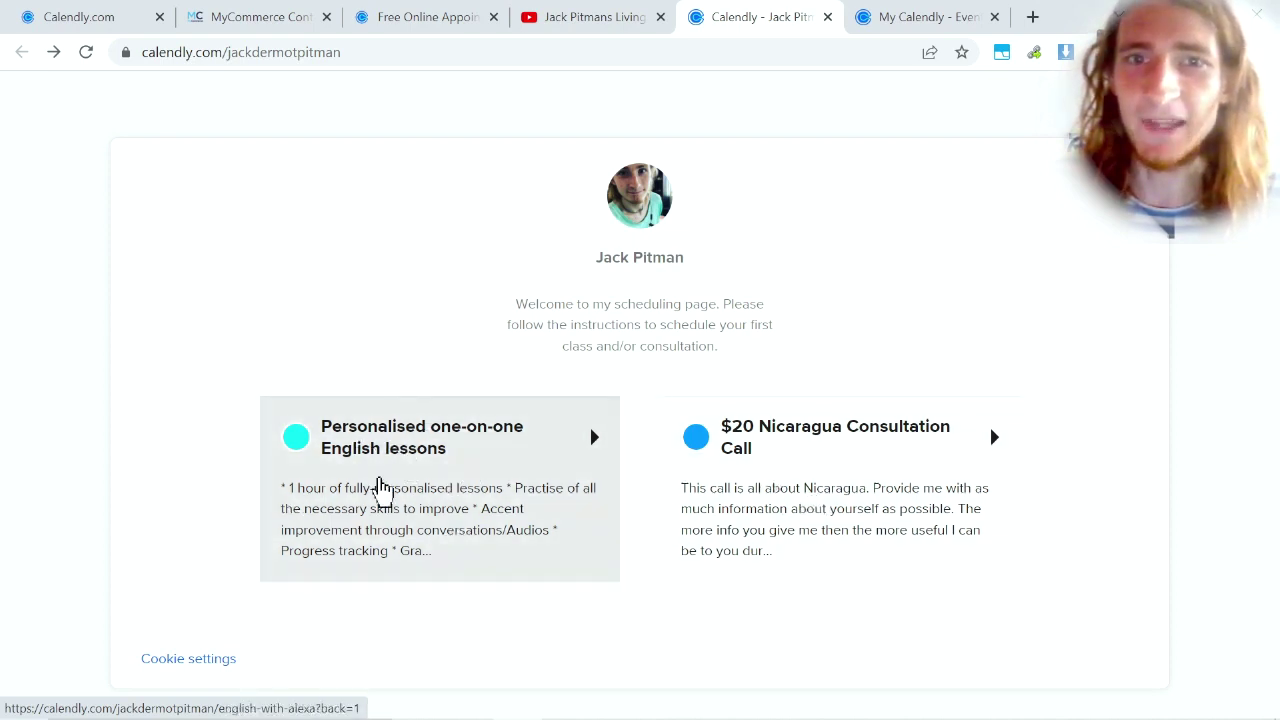
left_click(925, 18)
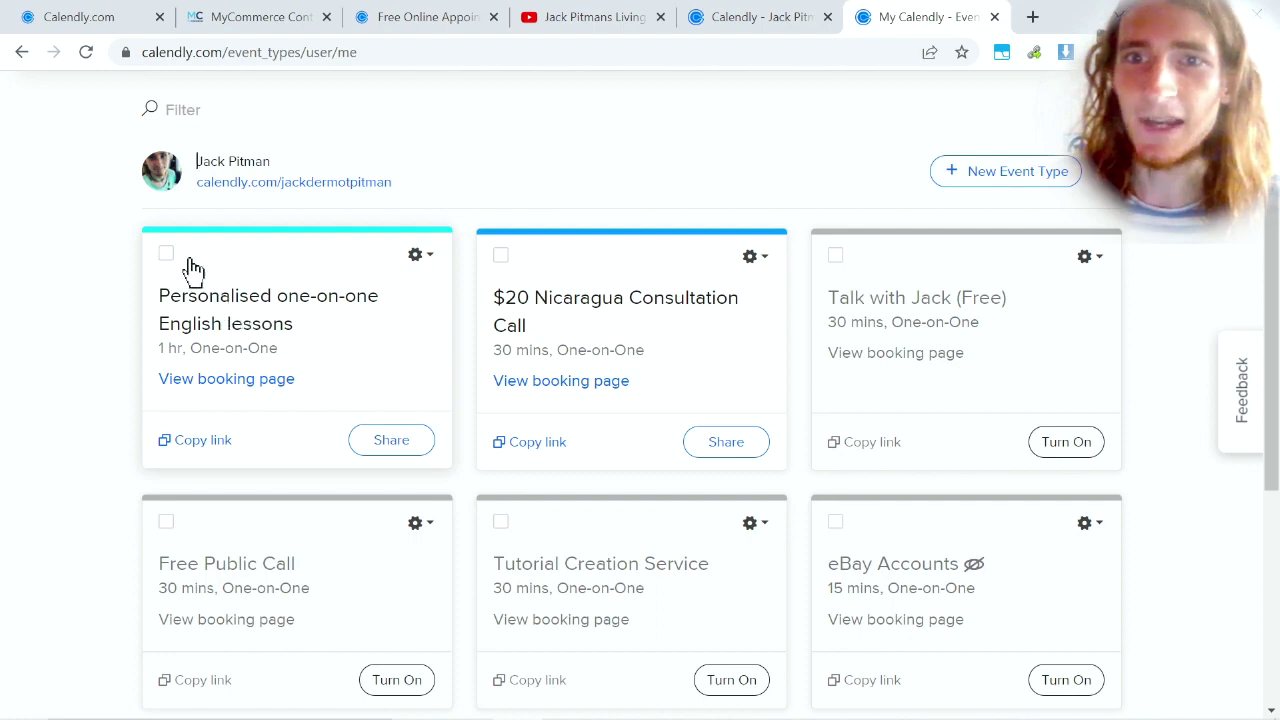
left_click(425, 260)
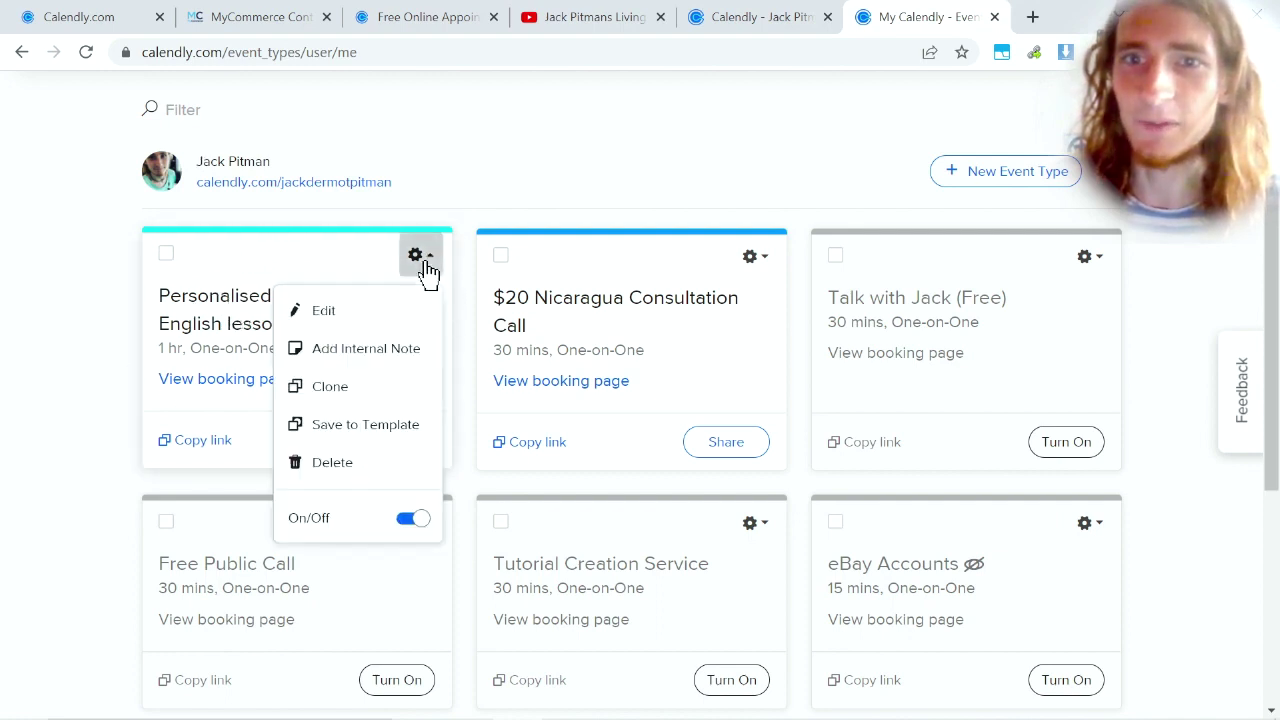
left_click(418, 518)
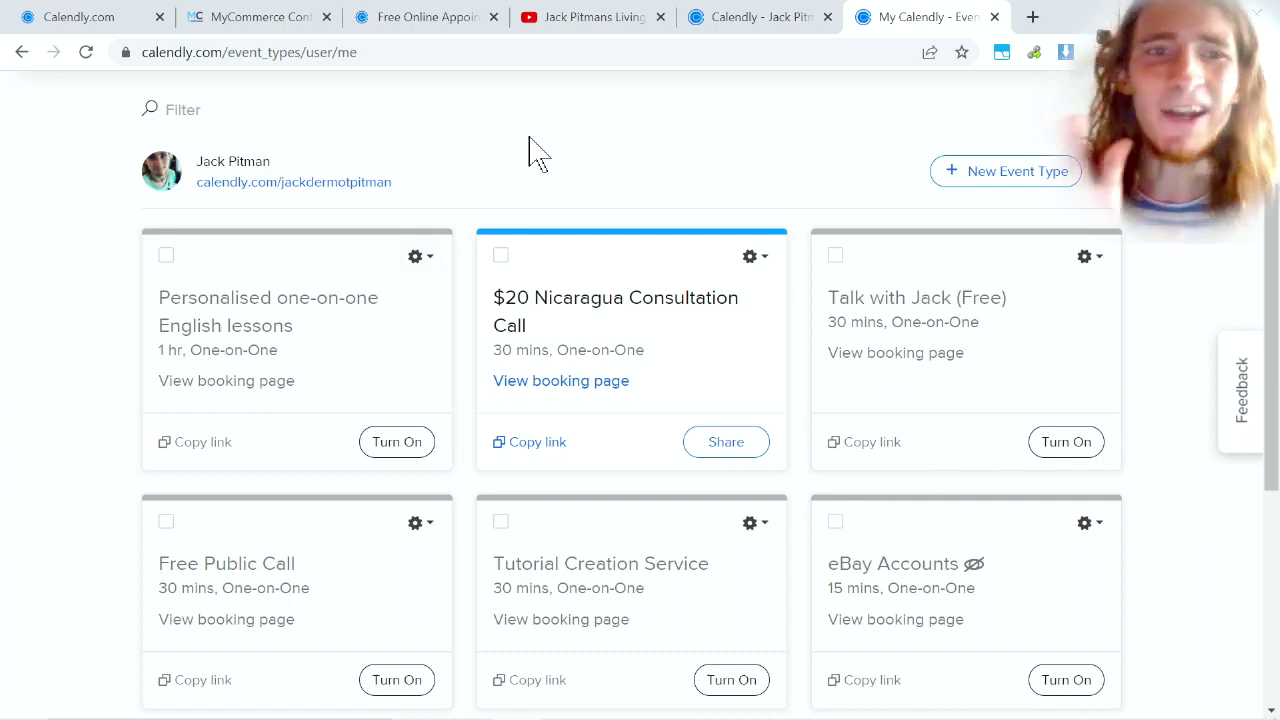
scroll(630, 190, "up", 2)
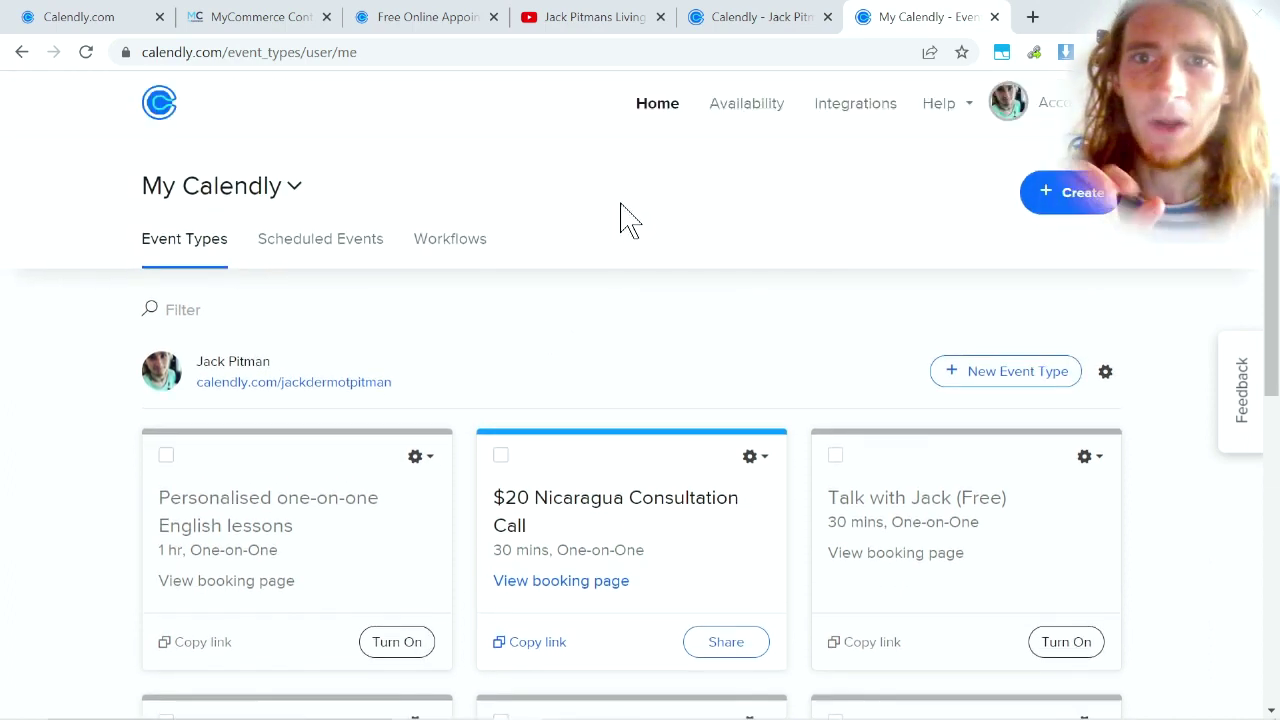
scroll(610, 316, "down", 1)
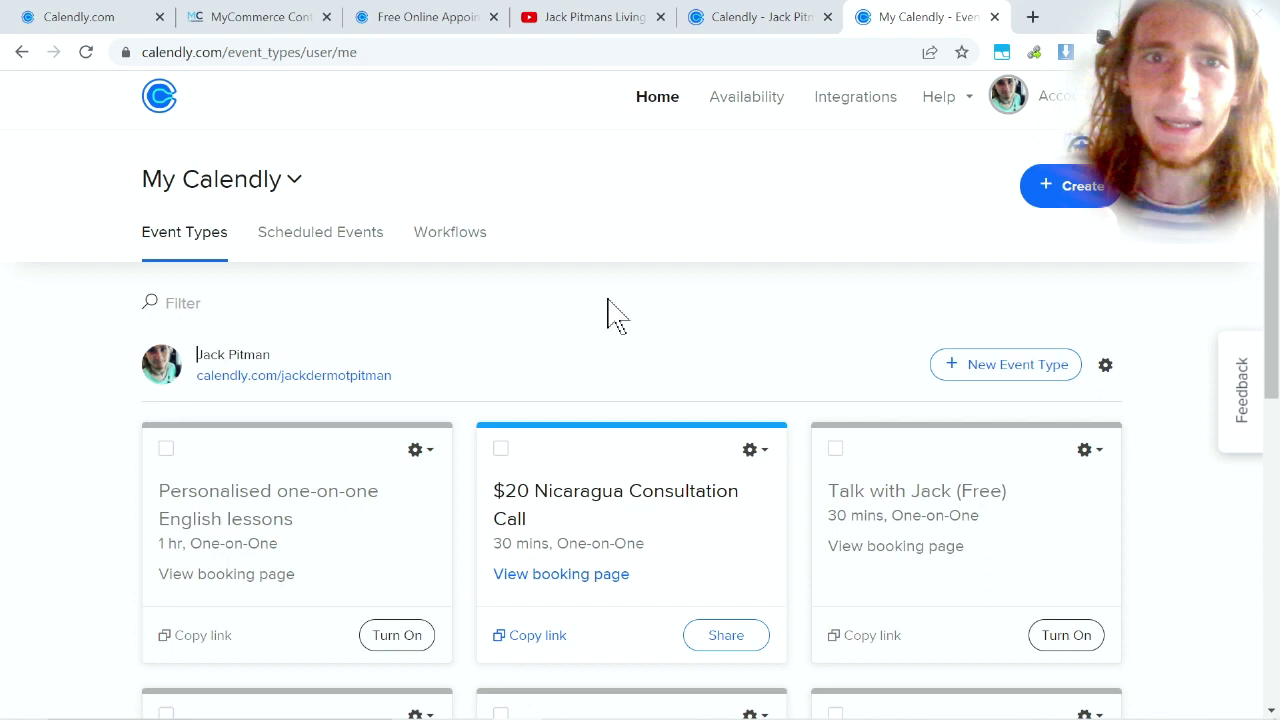
scroll(640, 290, "down", 1)
scroll(687, 262, "up", 1)
left_click(752, 108)
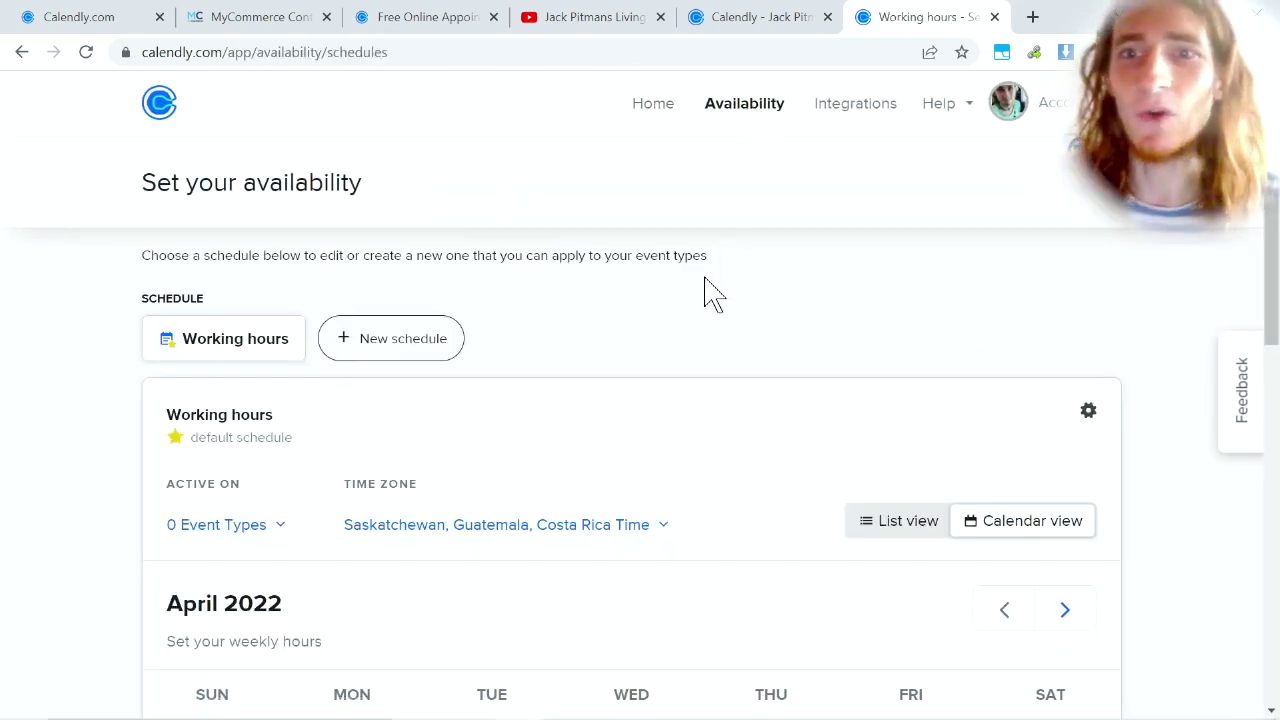
scroll(668, 318, "down", 1)
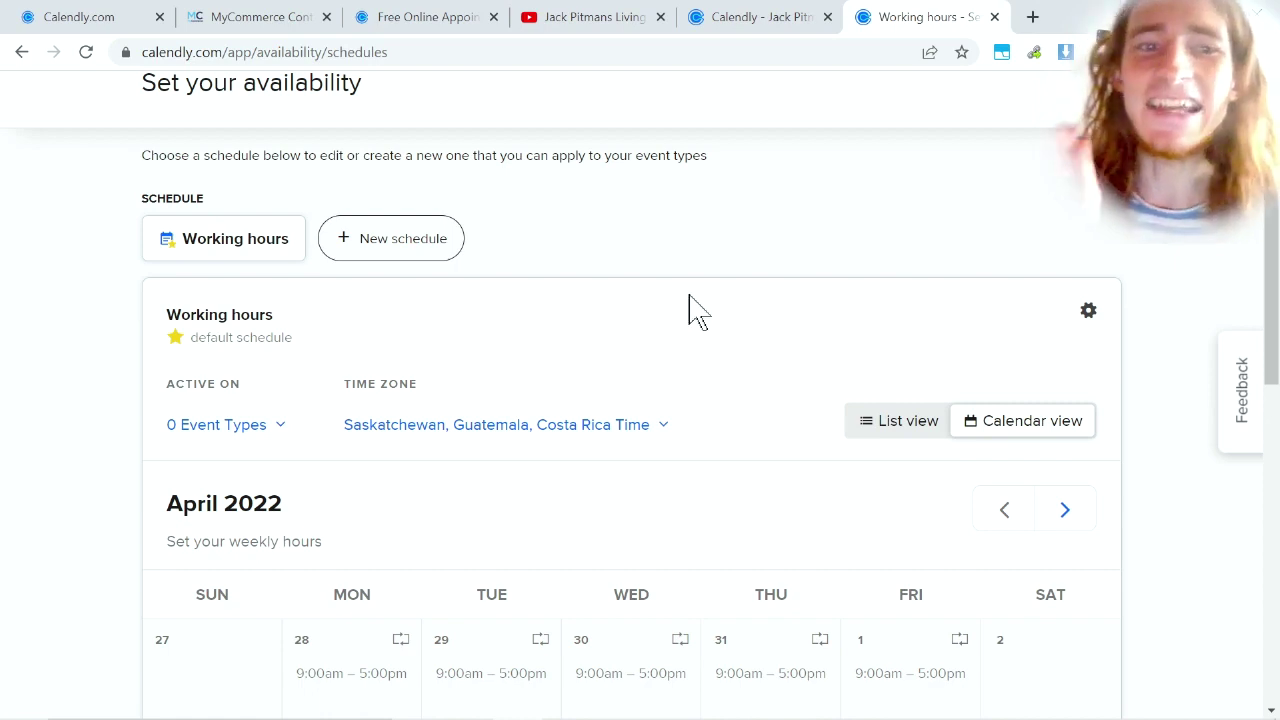
scroll(694, 309, "down", 1)
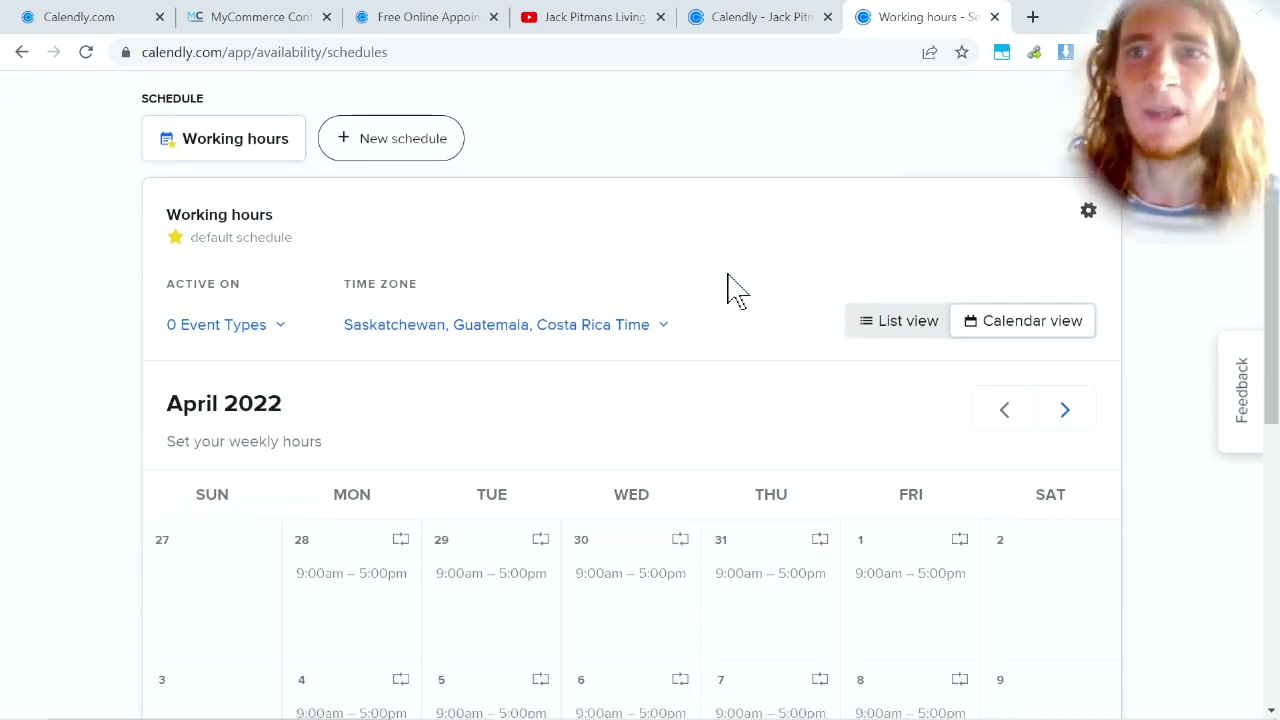
scroll(730, 290, "down", 1)
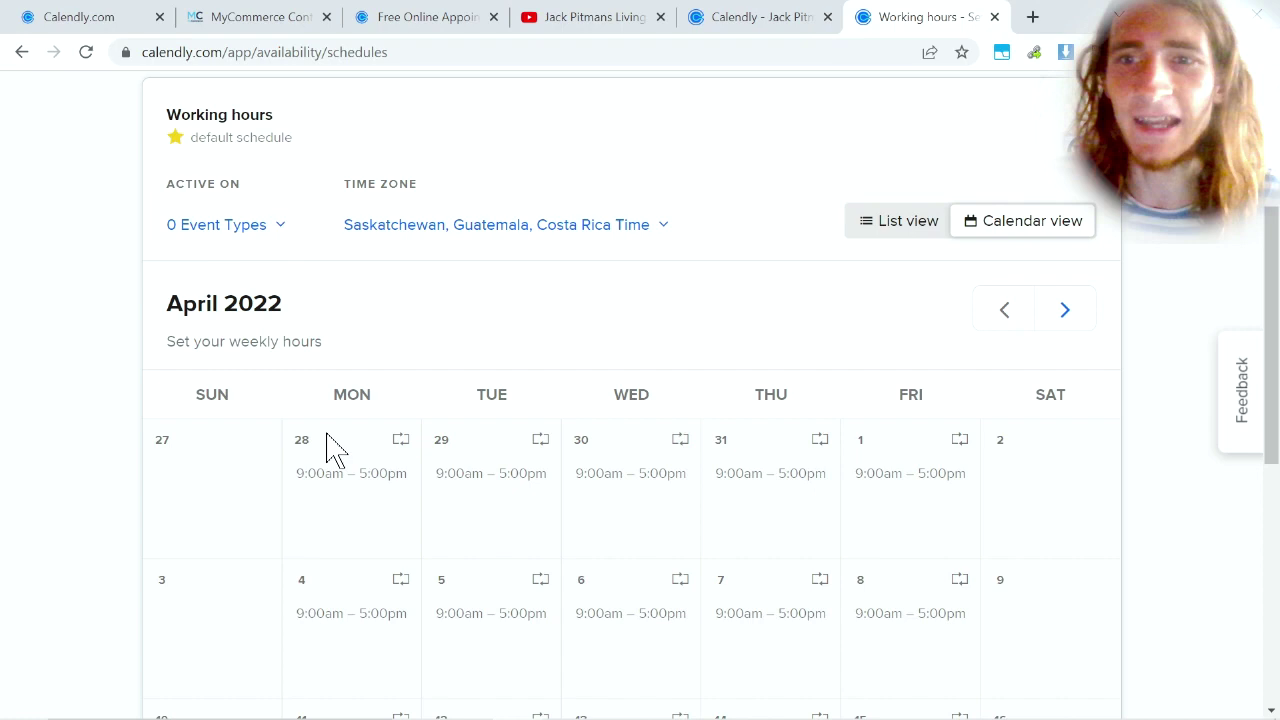
scroll(290, 400, "up", 1)
scroll(534, 334, "down", 2)
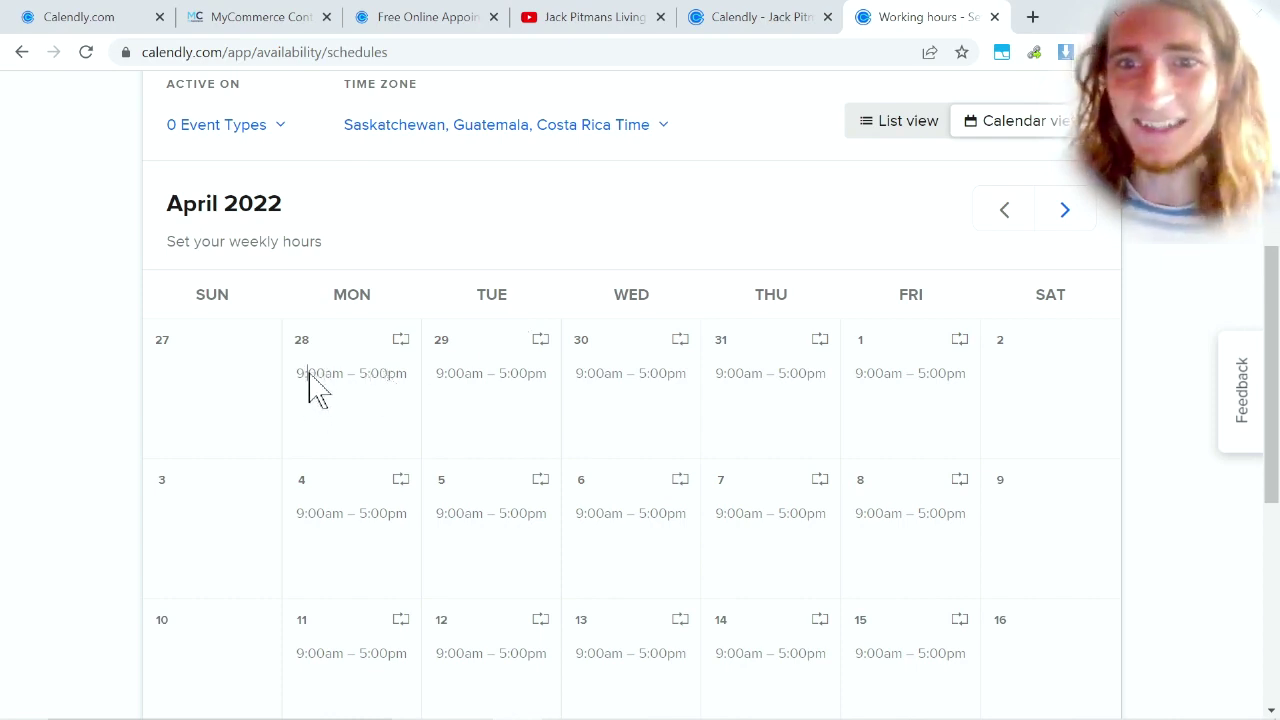
left_click_drag(317, 377, 409, 381)
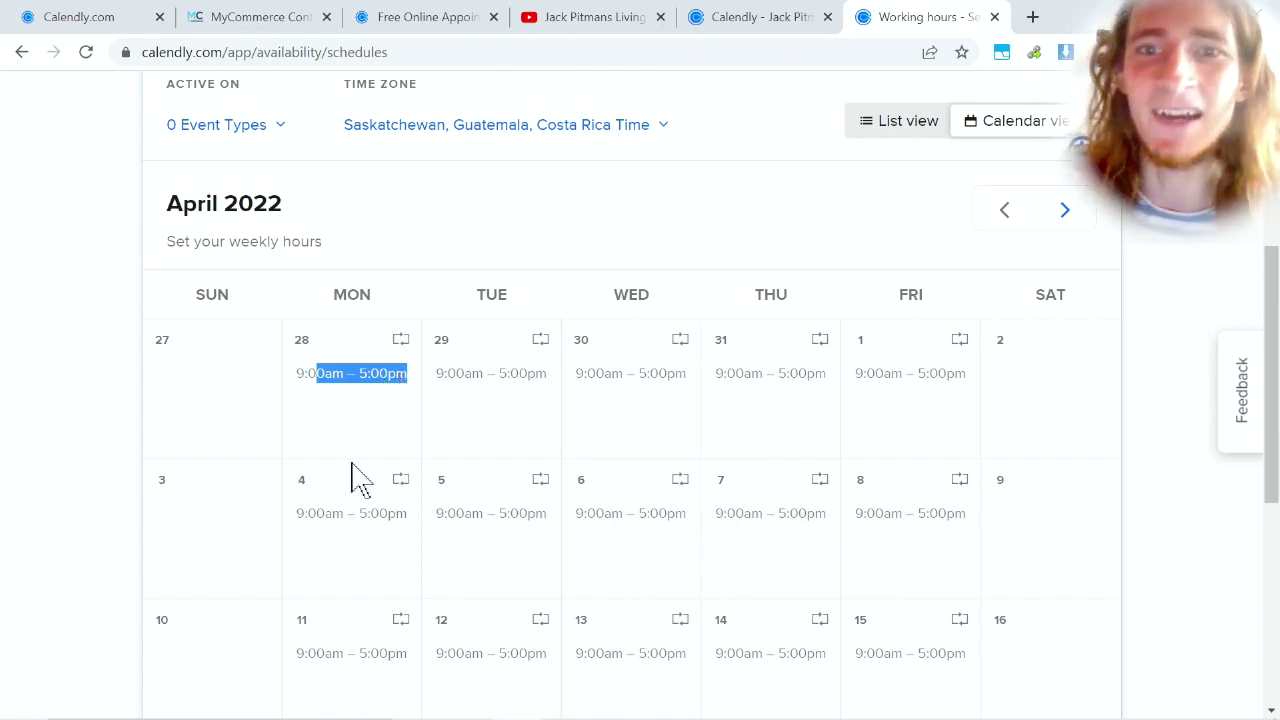
left_click(490, 248)
scroll(495, 250, "up", 3)
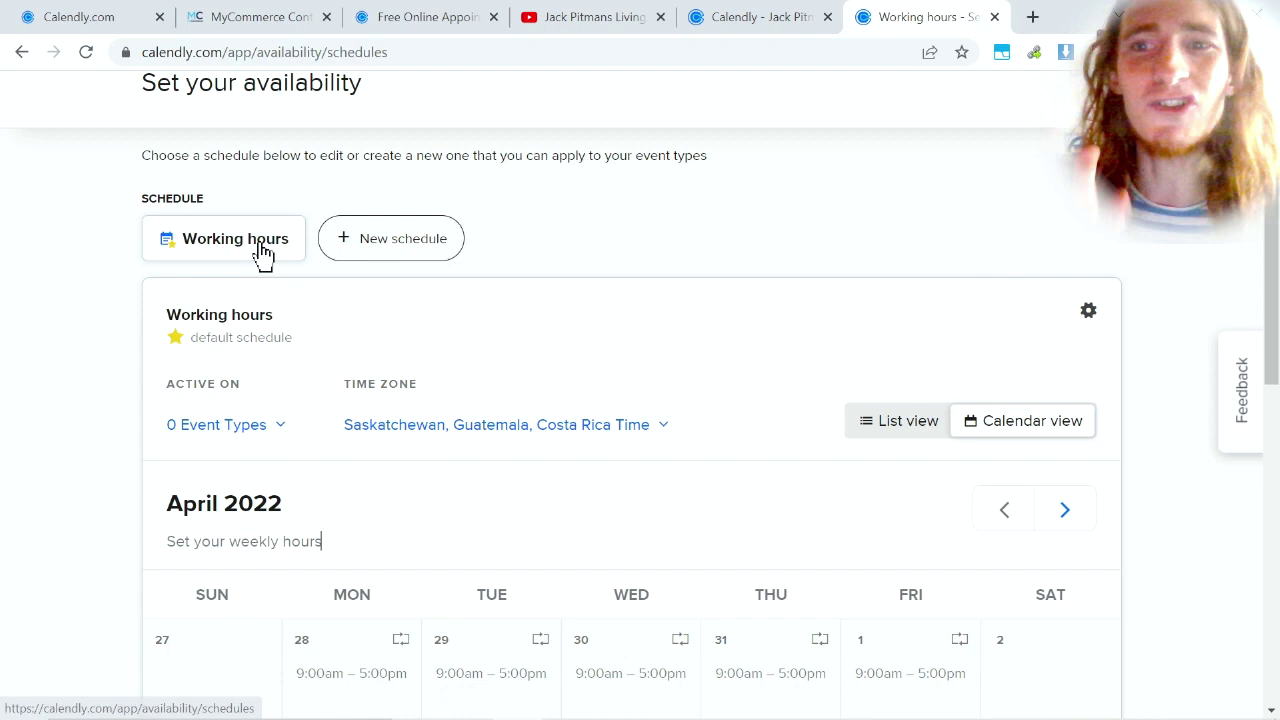
scroll(420, 262, "down", 1)
scroll(447, 265, "down", 1)
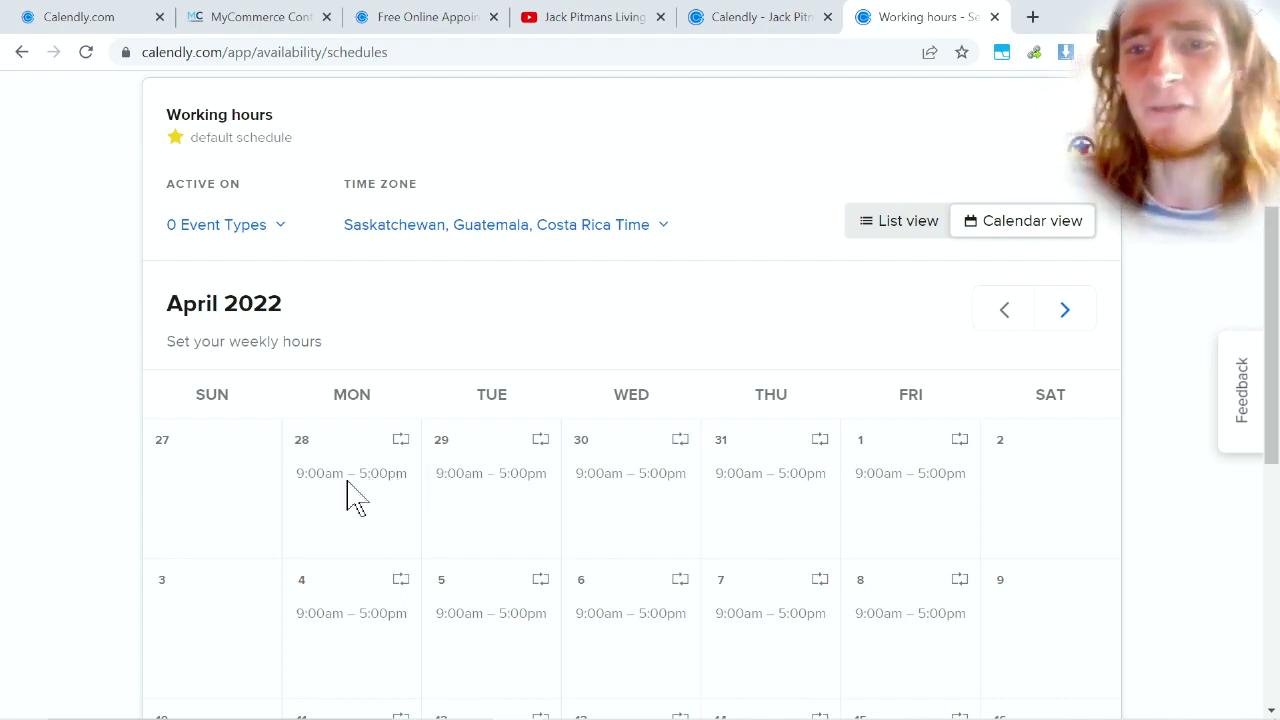
left_click_drag(298, 478, 398, 480)
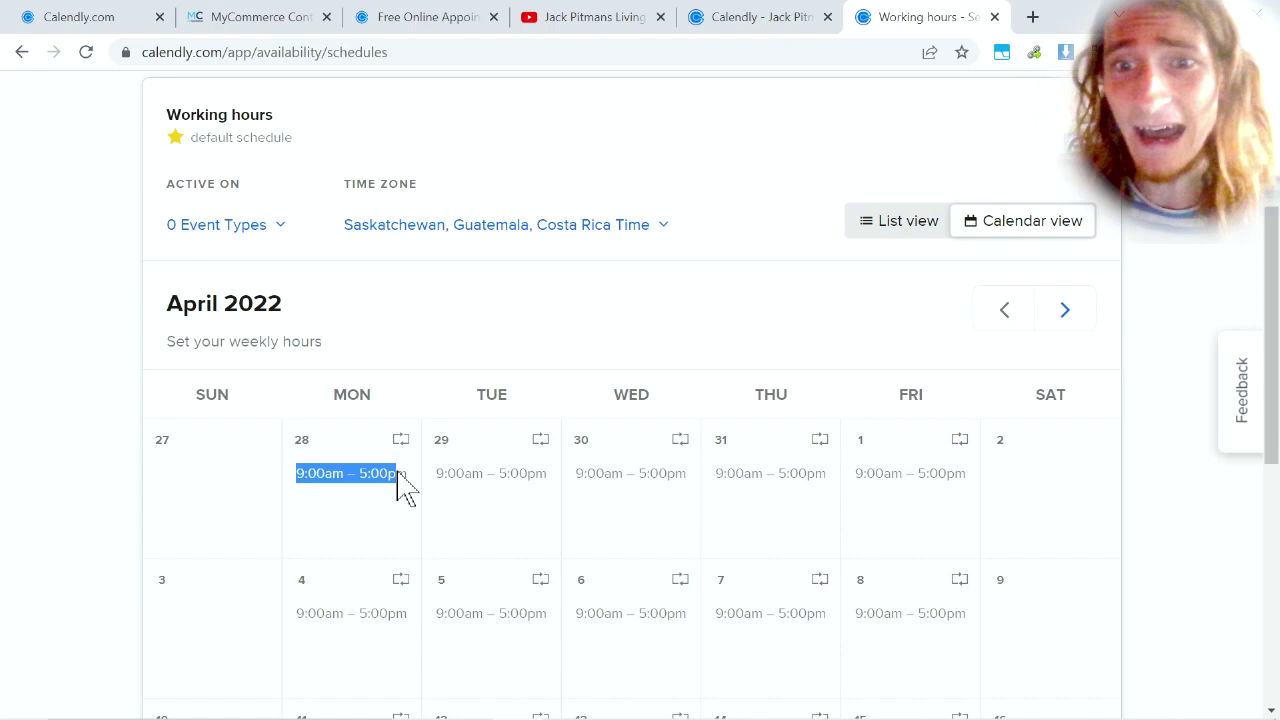
left_click(397, 476)
left_click_drag(307, 476, 383, 476)
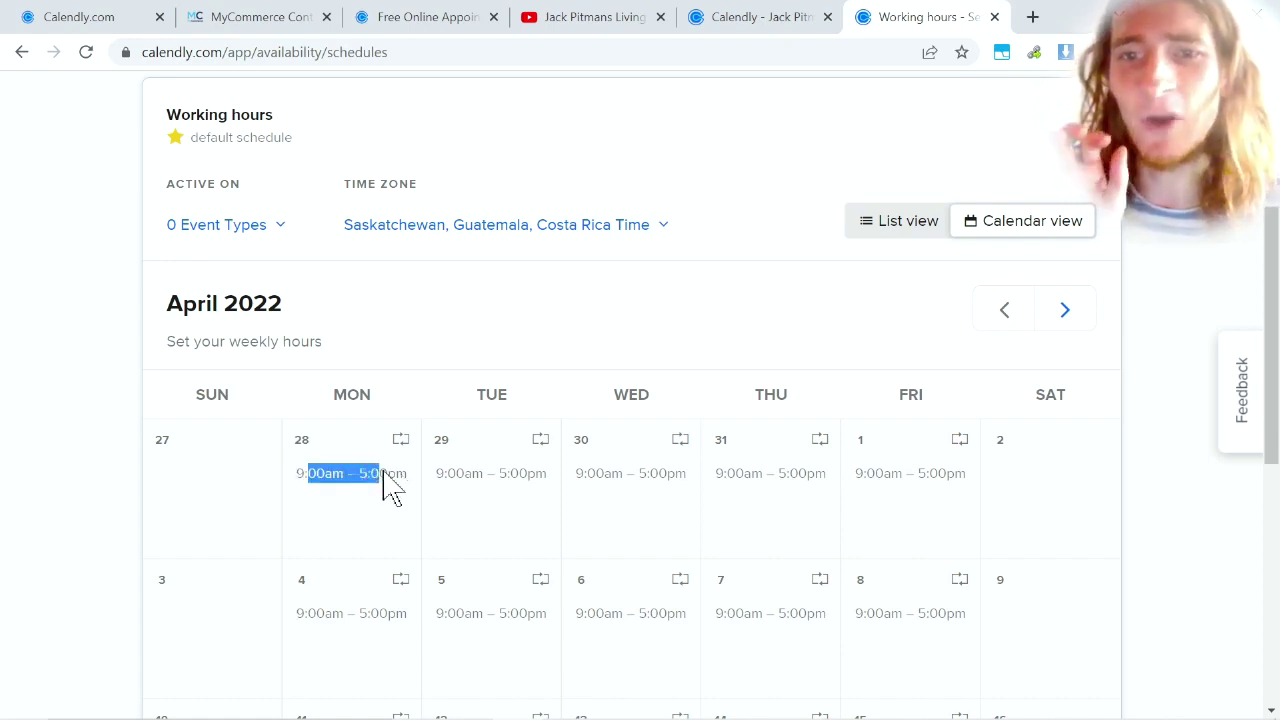
left_click(889, 490)
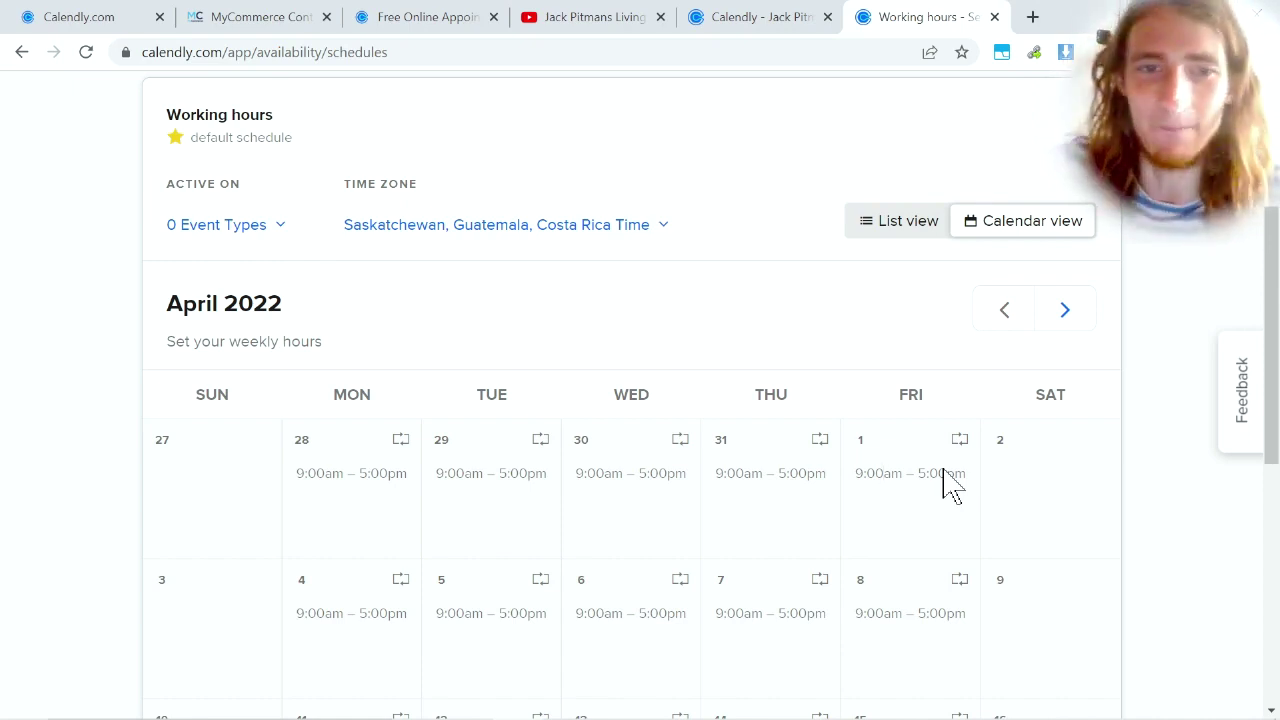
scroll(944, 478, "up", 3)
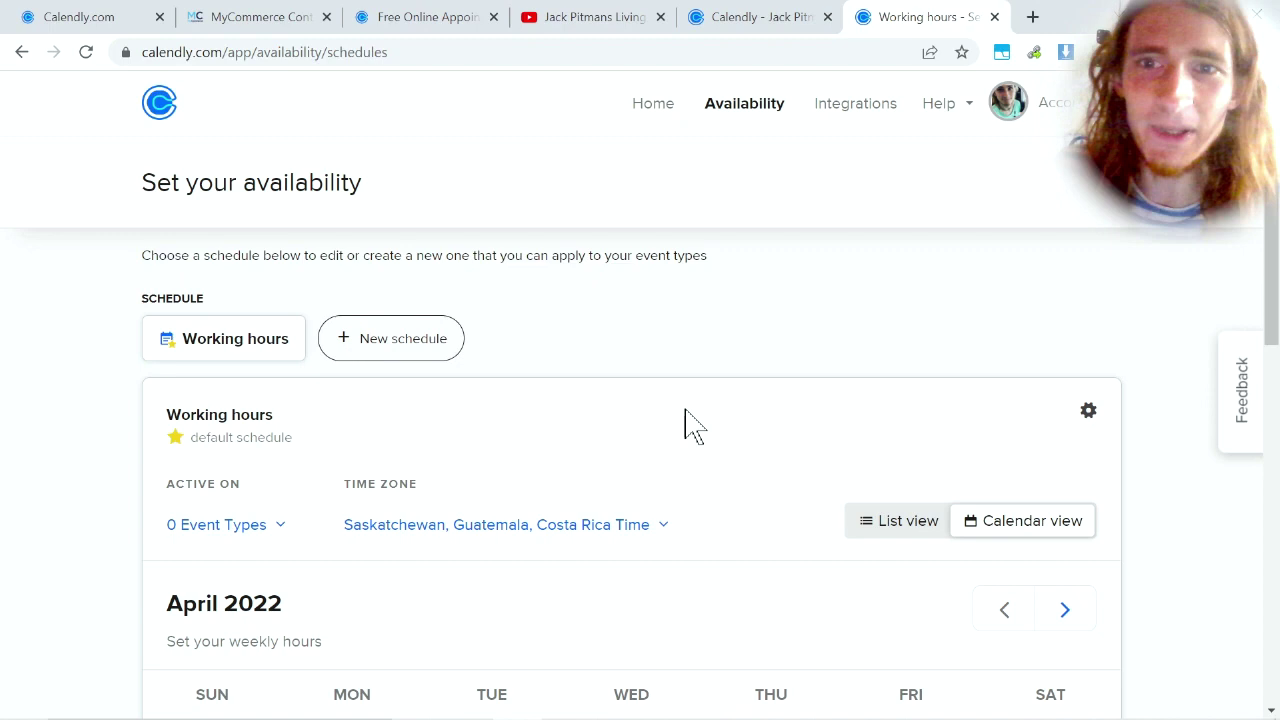
scroll(630, 400, "down", 5)
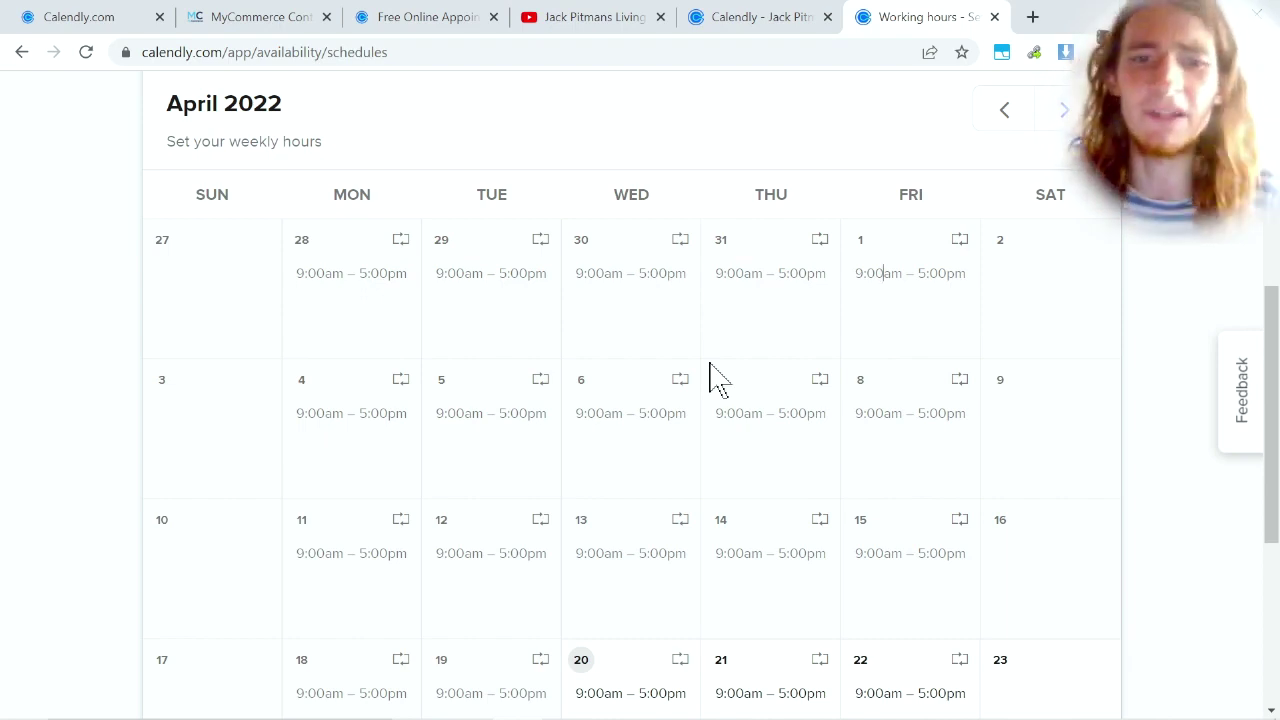
scroll(718, 380, "down", 1)
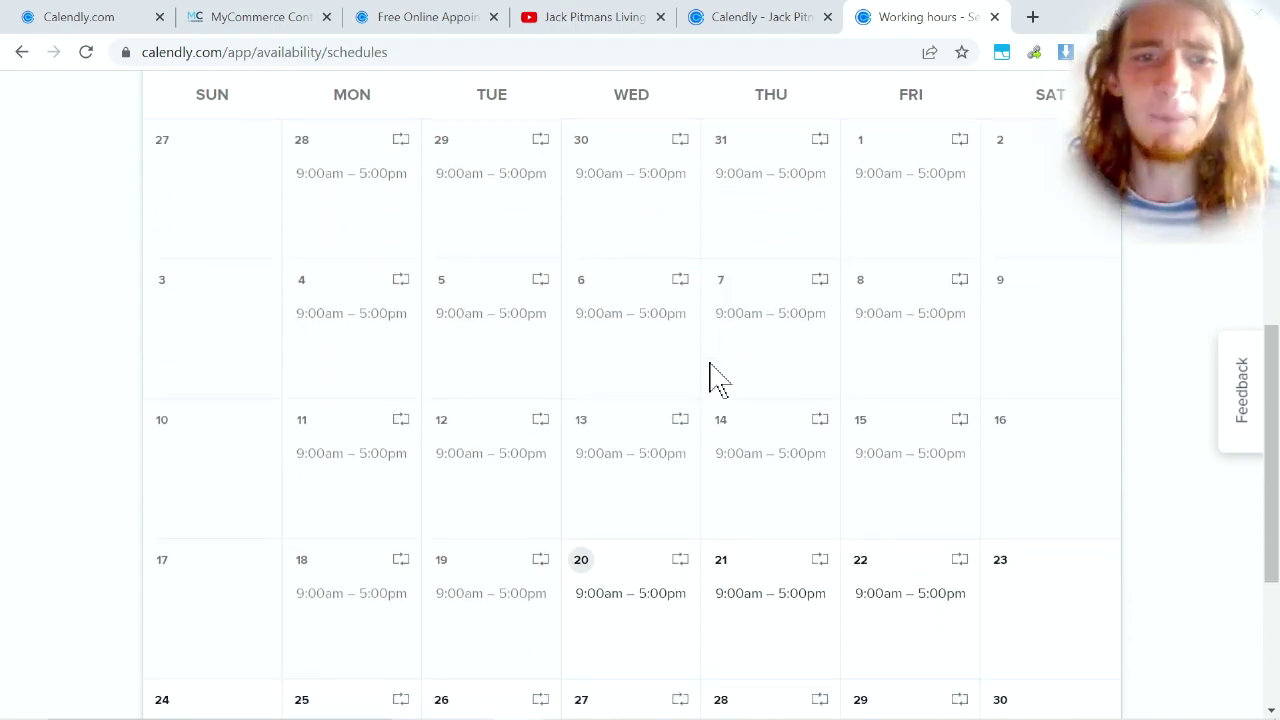
scroll(718, 380, "up", 2)
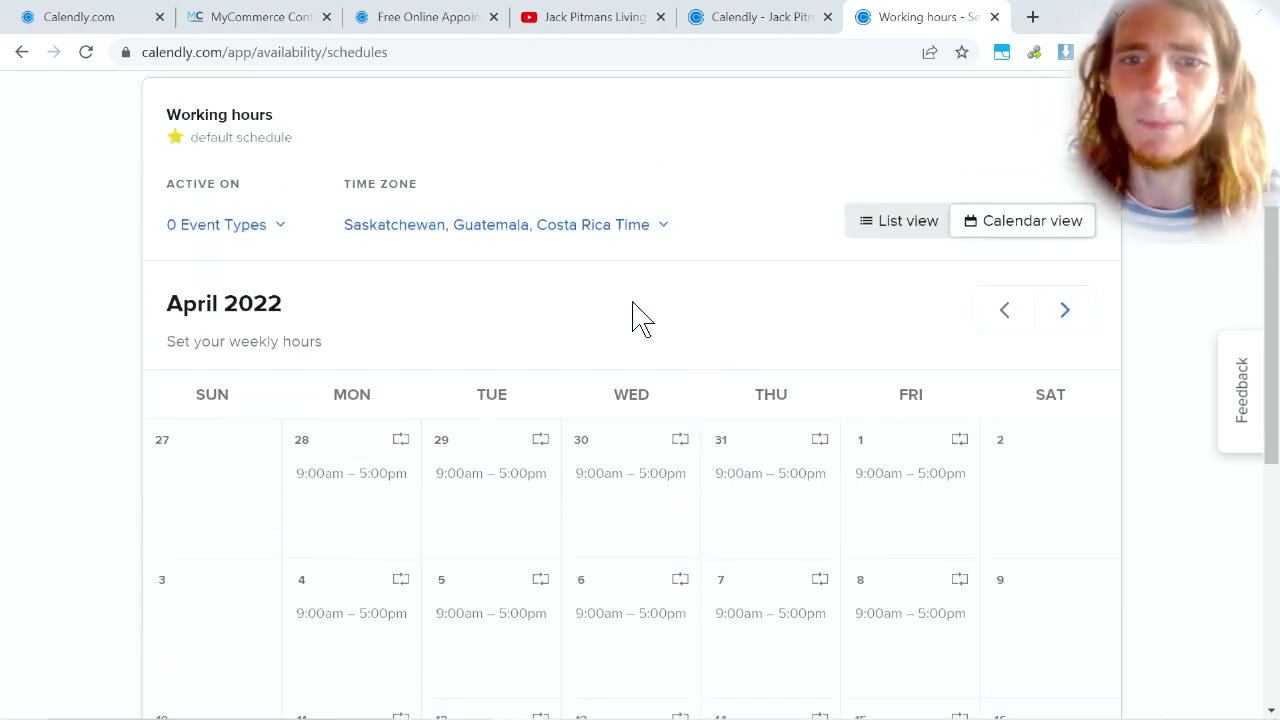
scroll(634, 320, "down", 1)
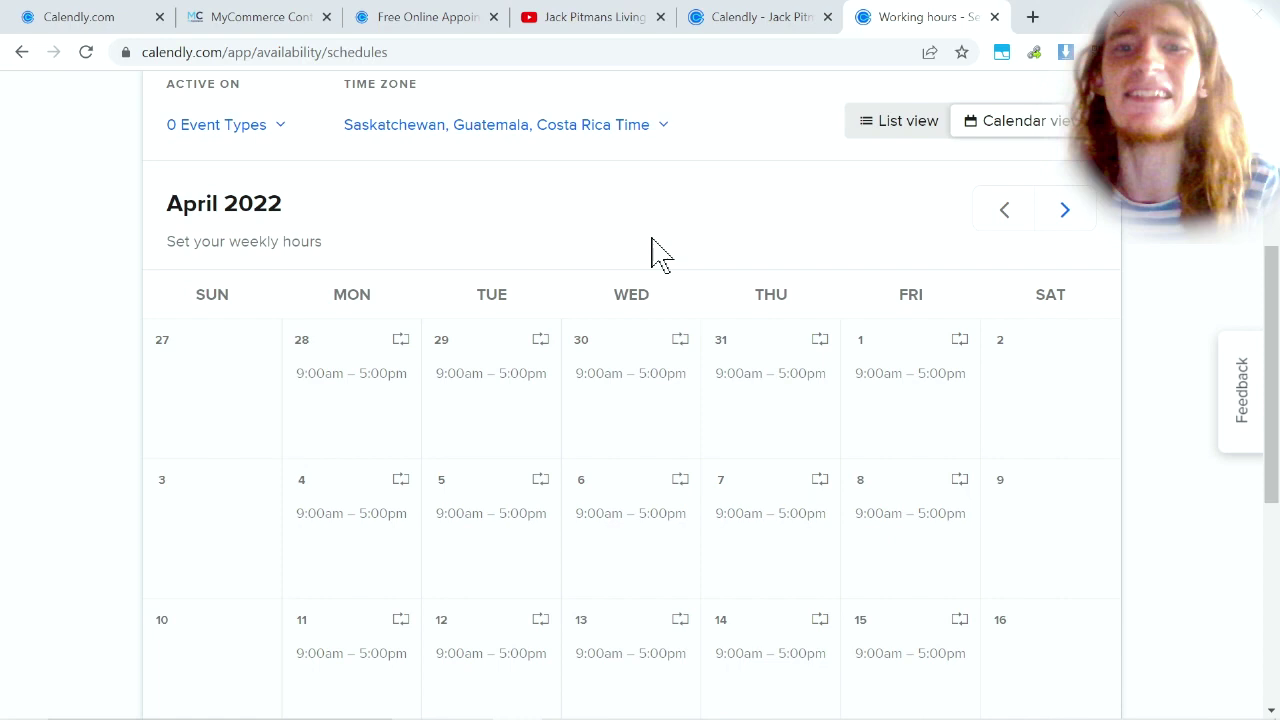
scroll(655, 250, "up", 4)
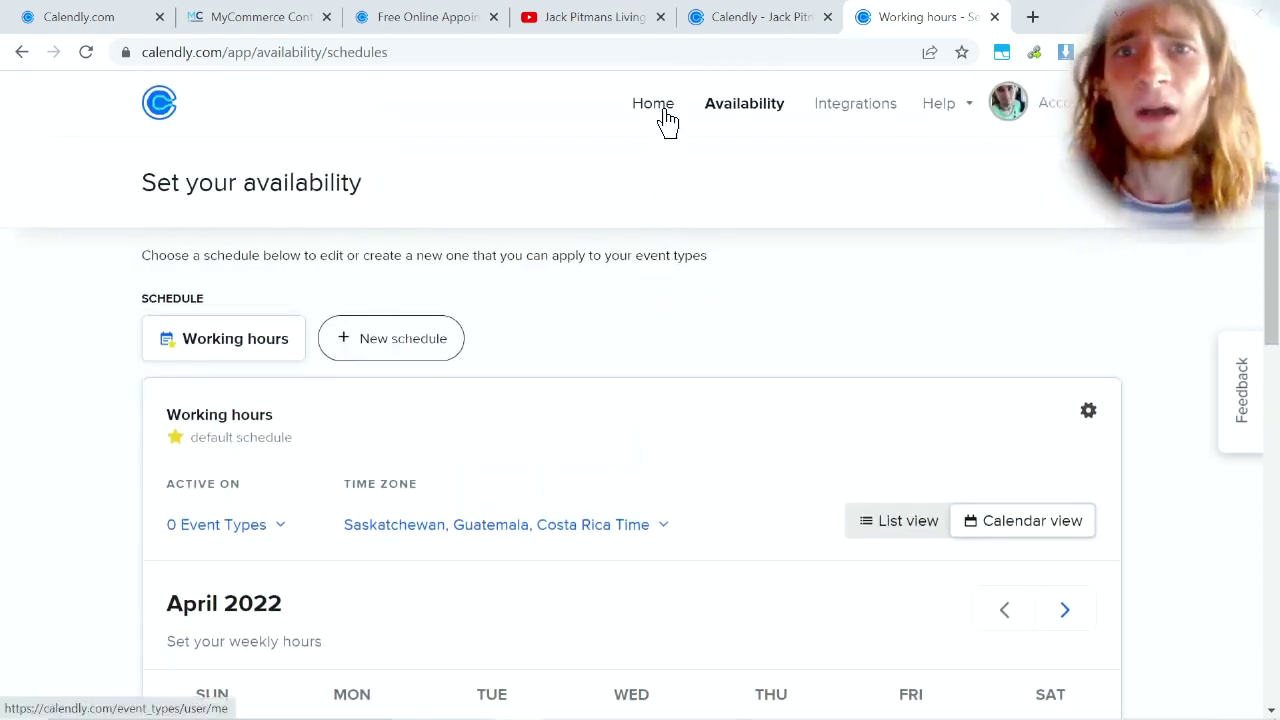
Return to Event Types and edit the $20 Nicaragua Consultation Call via its gear menu.
left_click(21, 54)
scroll(363, 414, "down", 1)
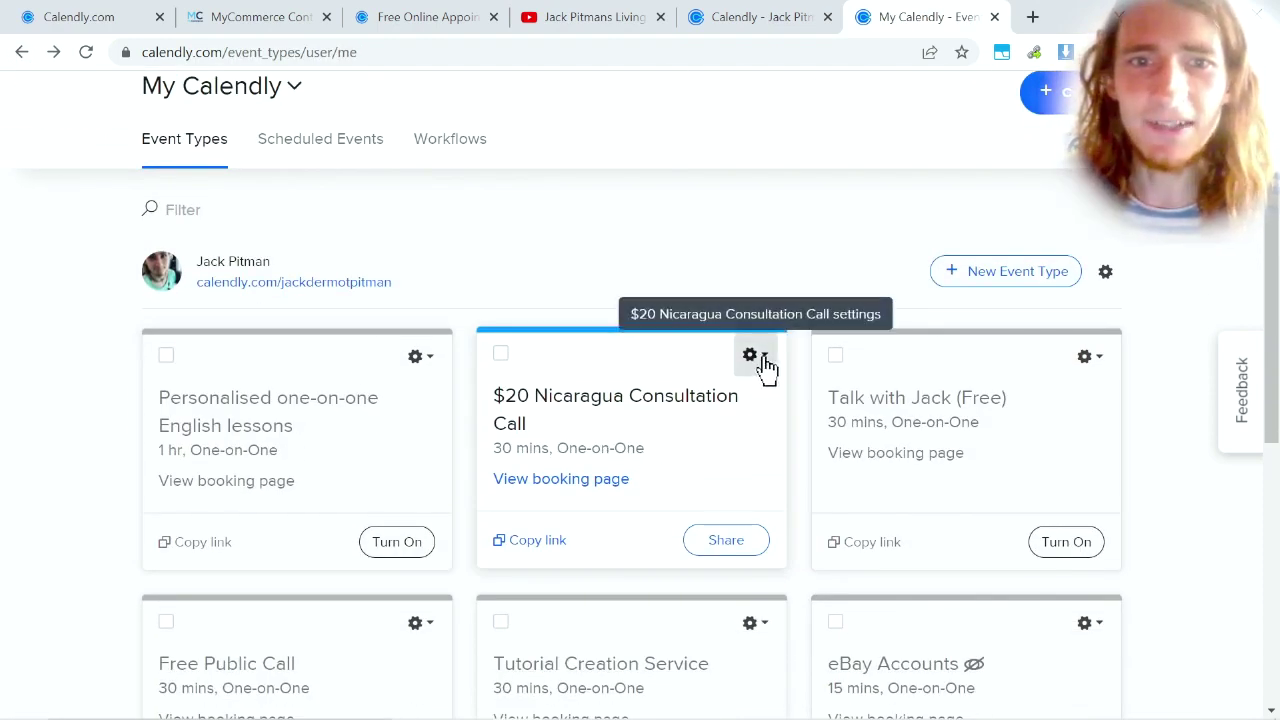
left_click(762, 362)
left_click(689, 415)
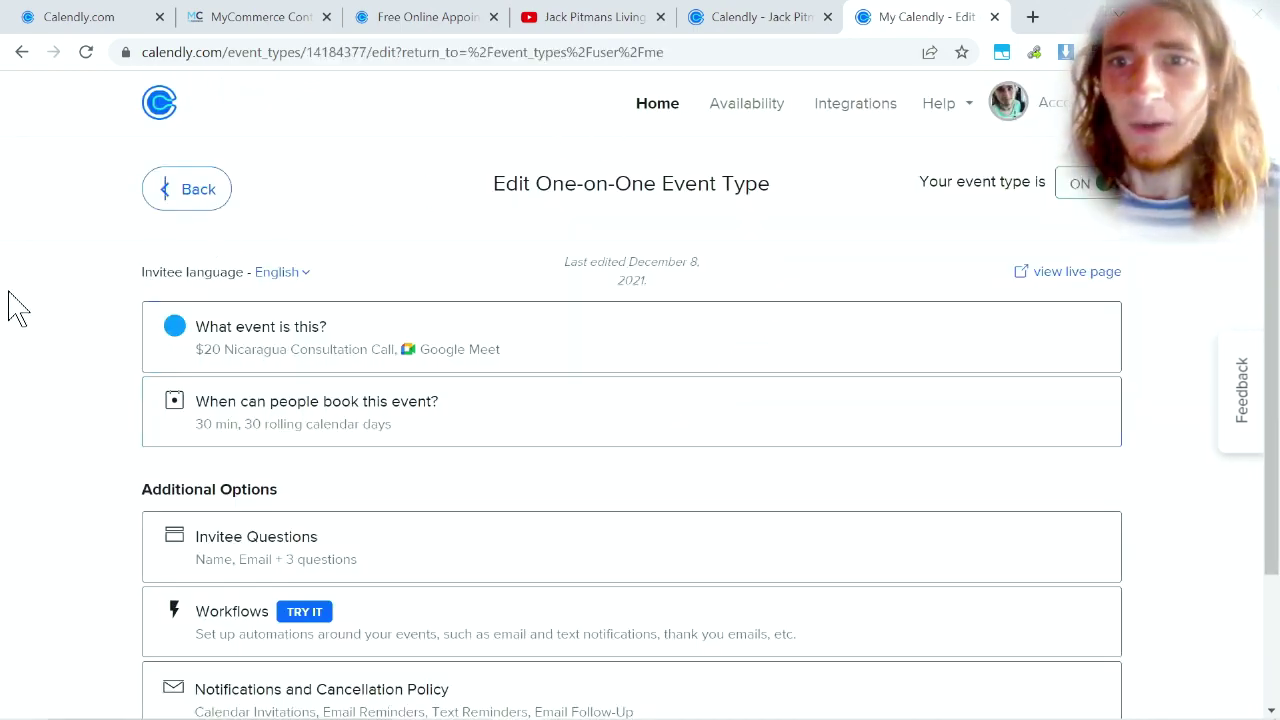
scroll(9, 305, "down", 2)
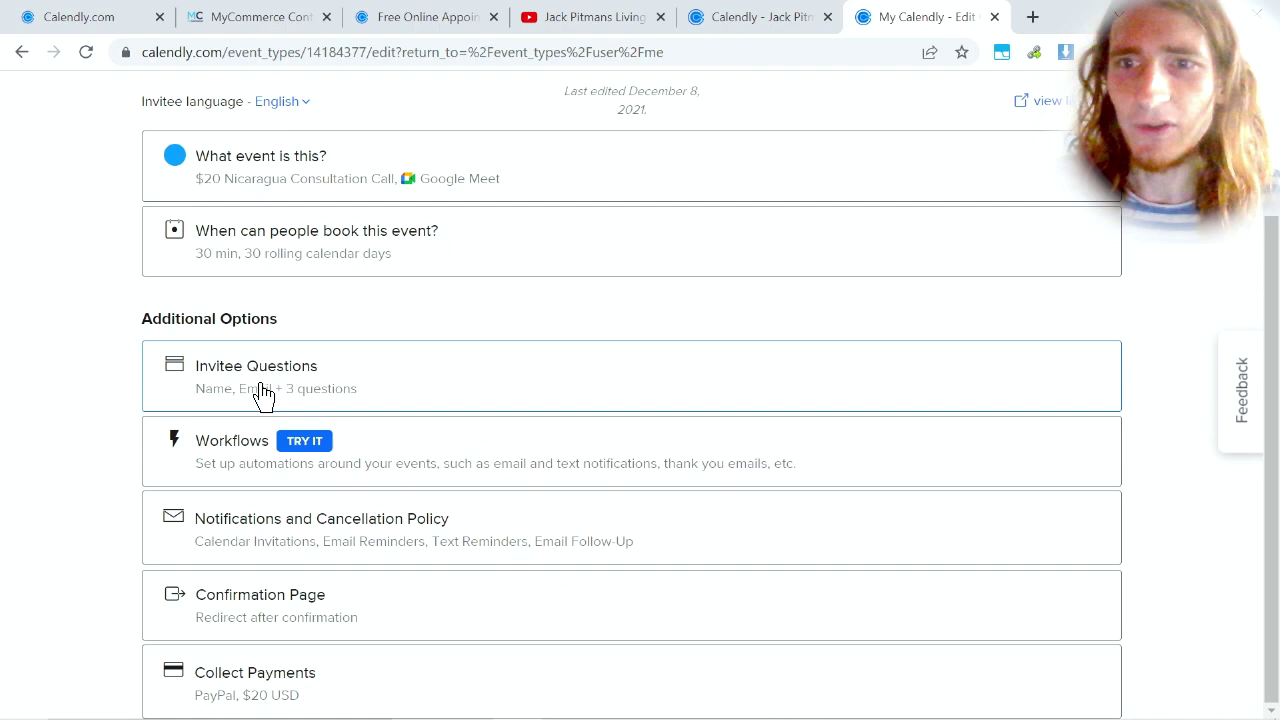
Review the invitee questions: Name, Email and three custom questions.
left_click(253, 384)
scroll(68, 345, "down", 1)
scroll(69, 343, "down", 1)
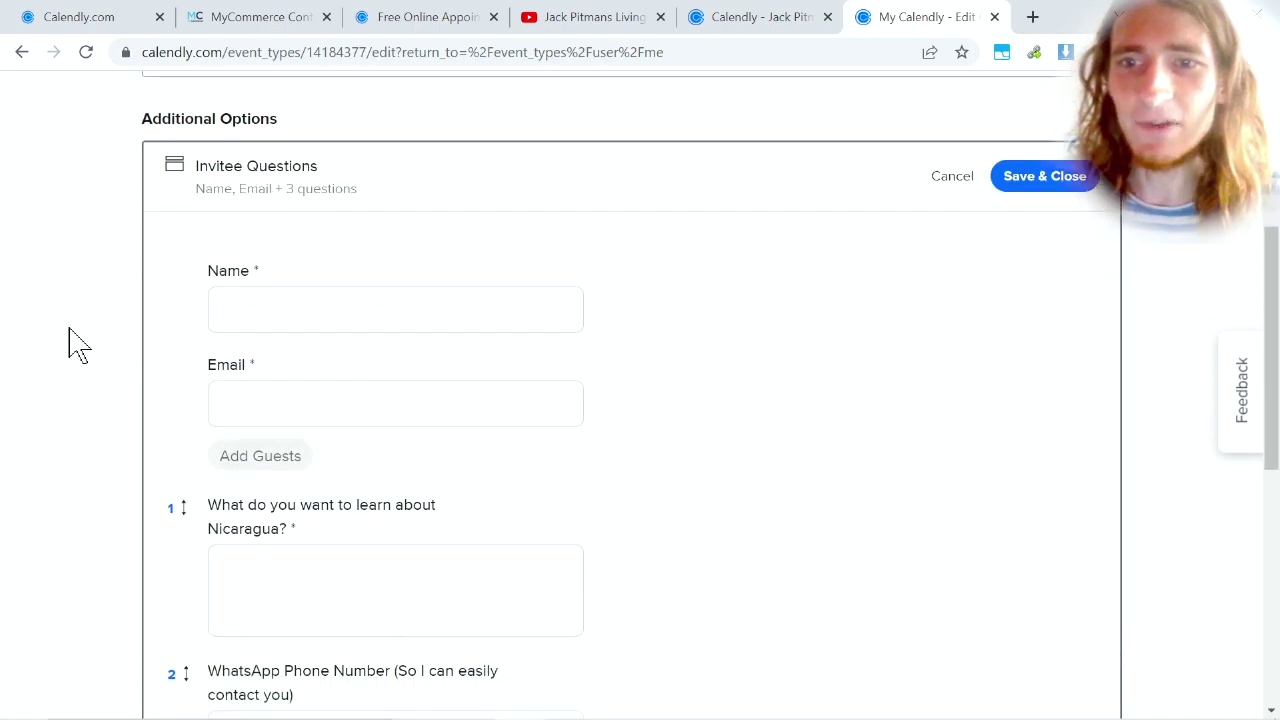
scroll(483, 516, "down", 2)
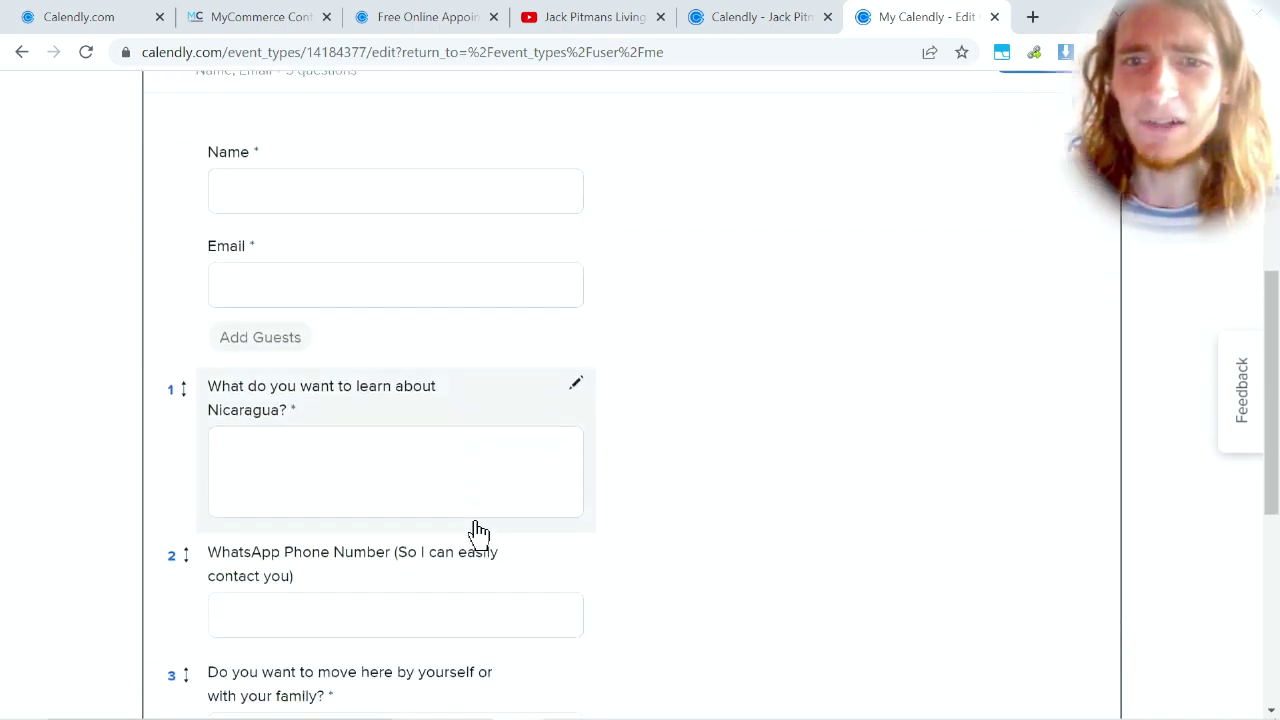
scroll(455, 387, "down", 2)
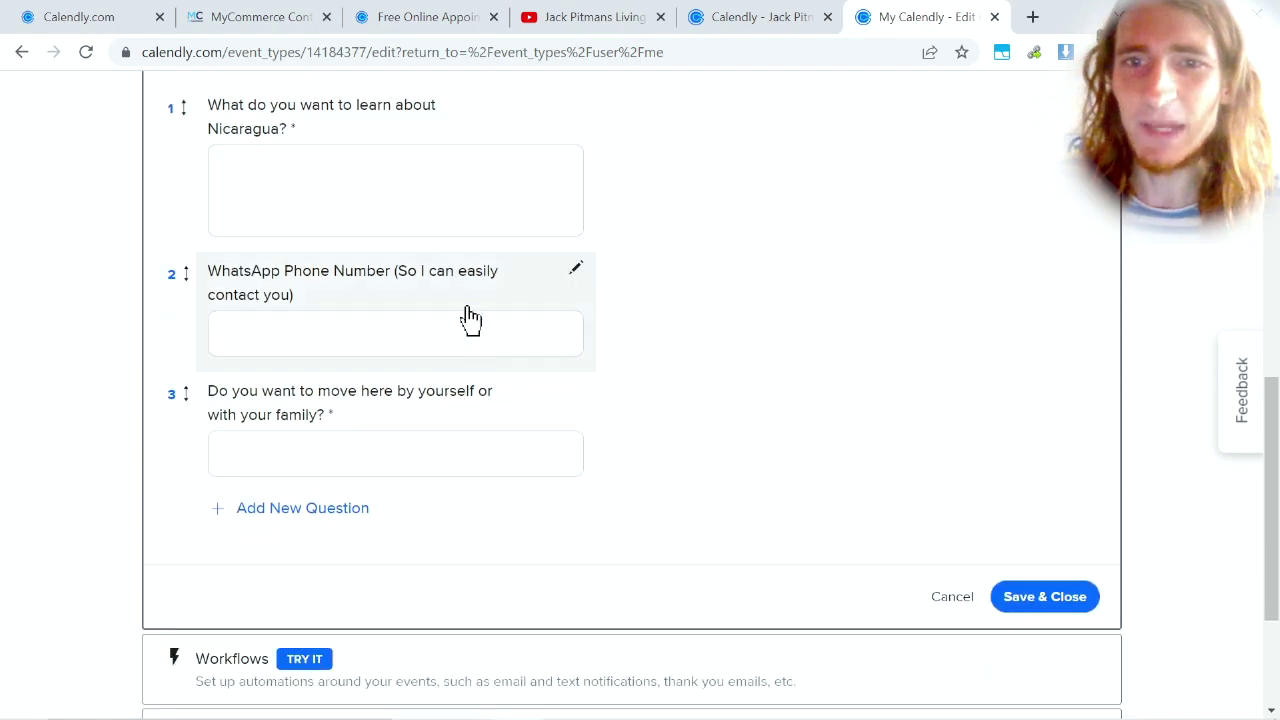
scroll(473, 418, "up", 1)
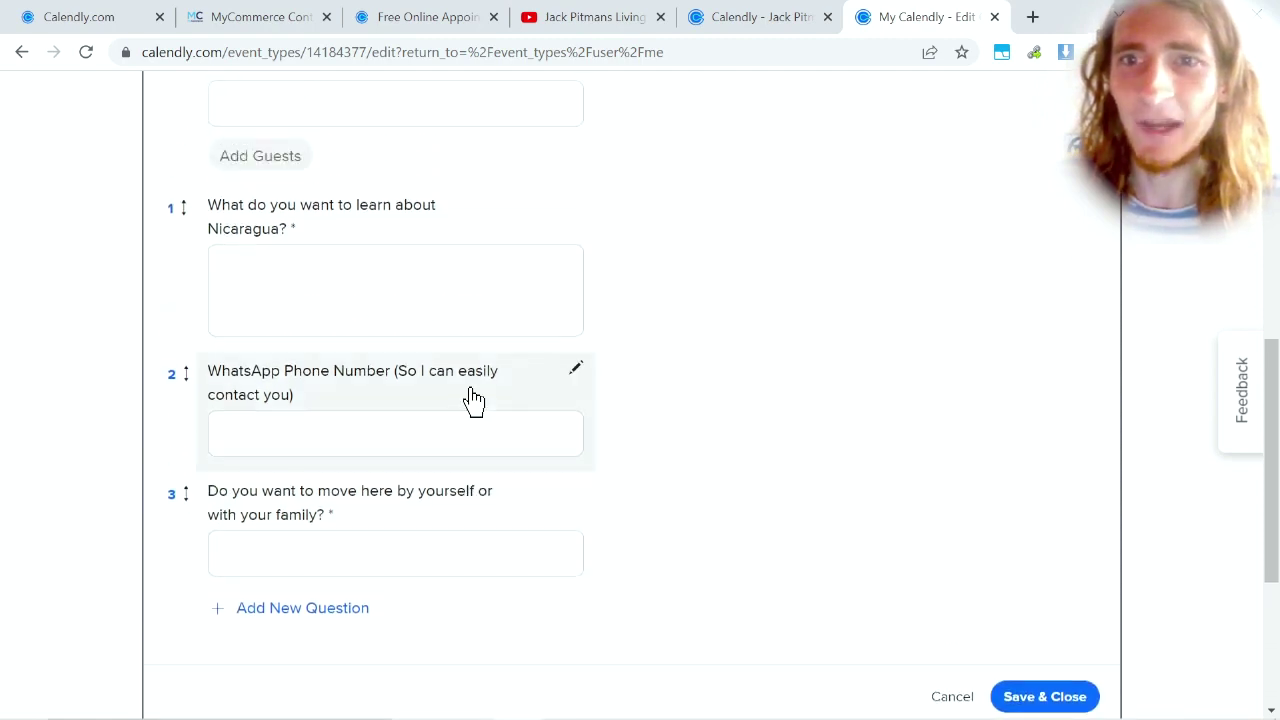
scroll(474, 400, "up", 1)
scroll(505, 320, "down", 1)
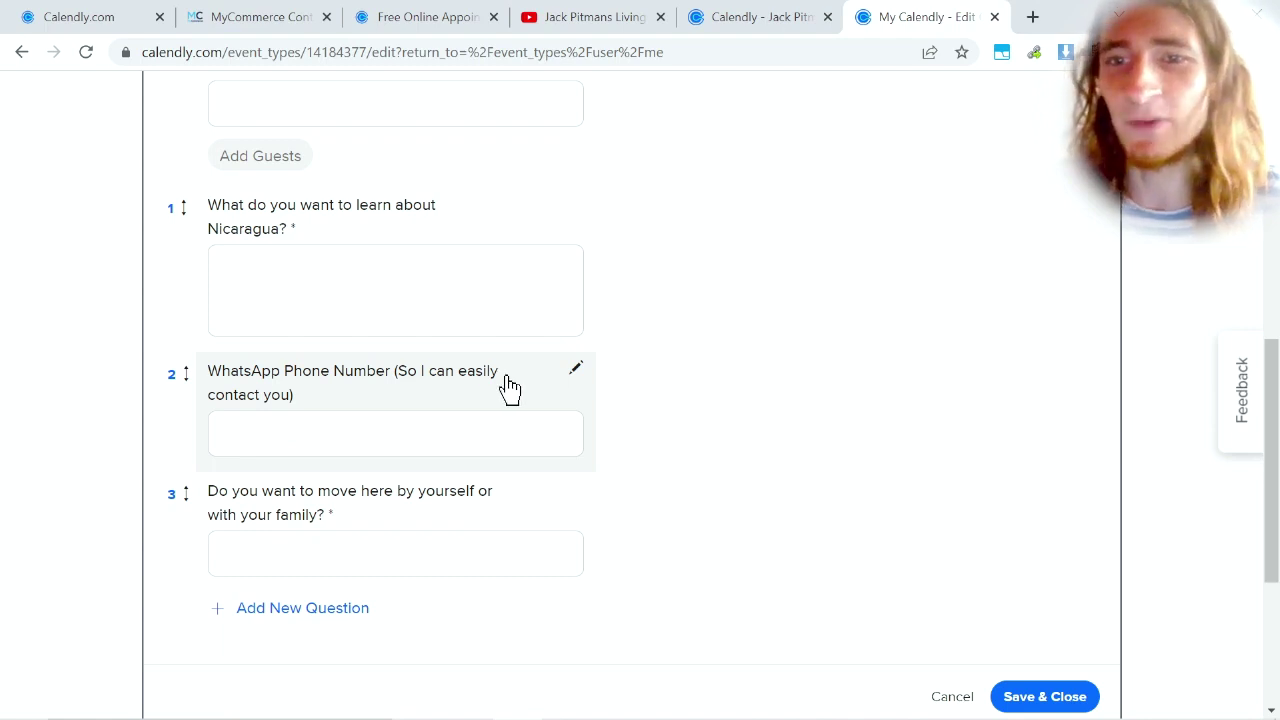
scroll(508, 511, "down", 1)
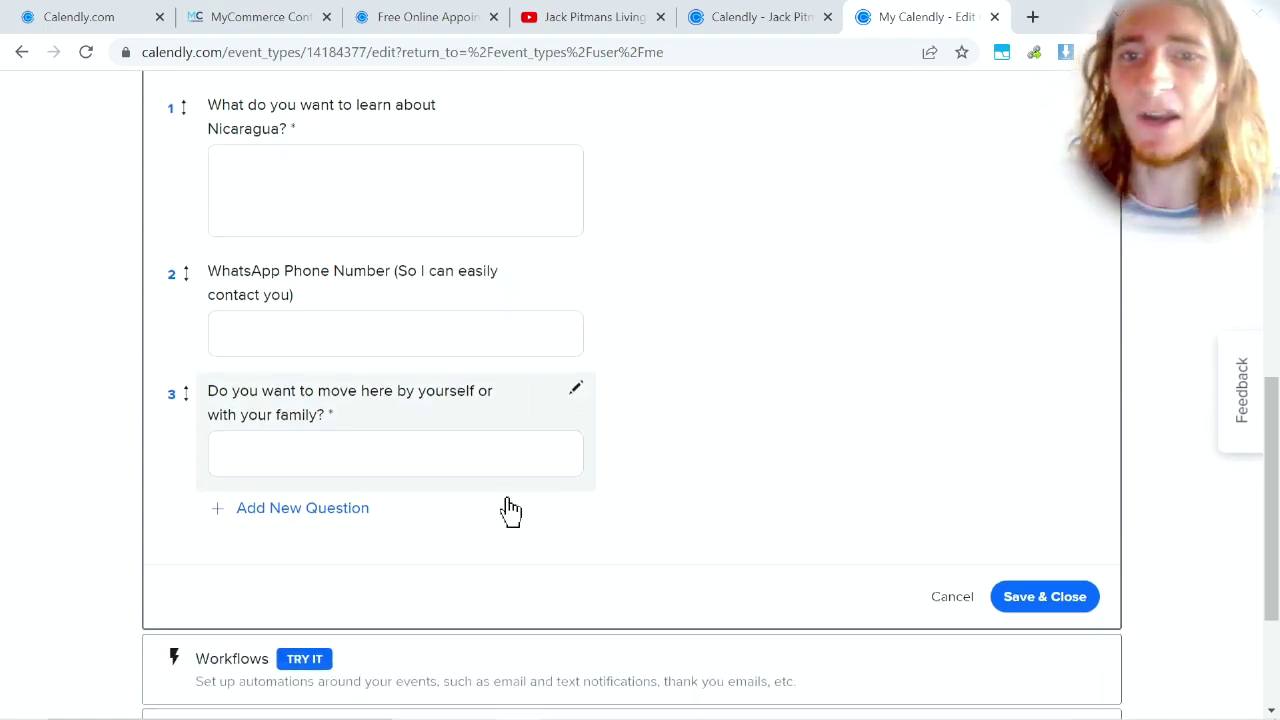
scroll(517, 420, "up", 5)
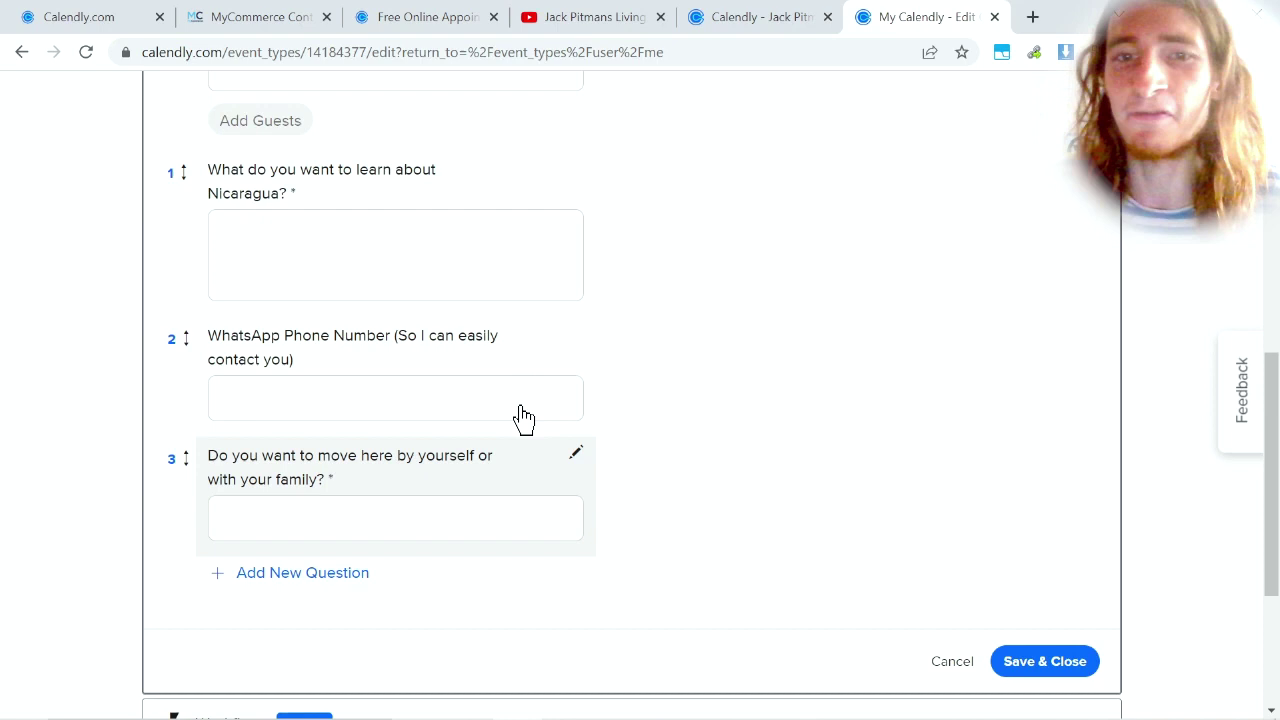
scroll(655, 442, "down", 2)
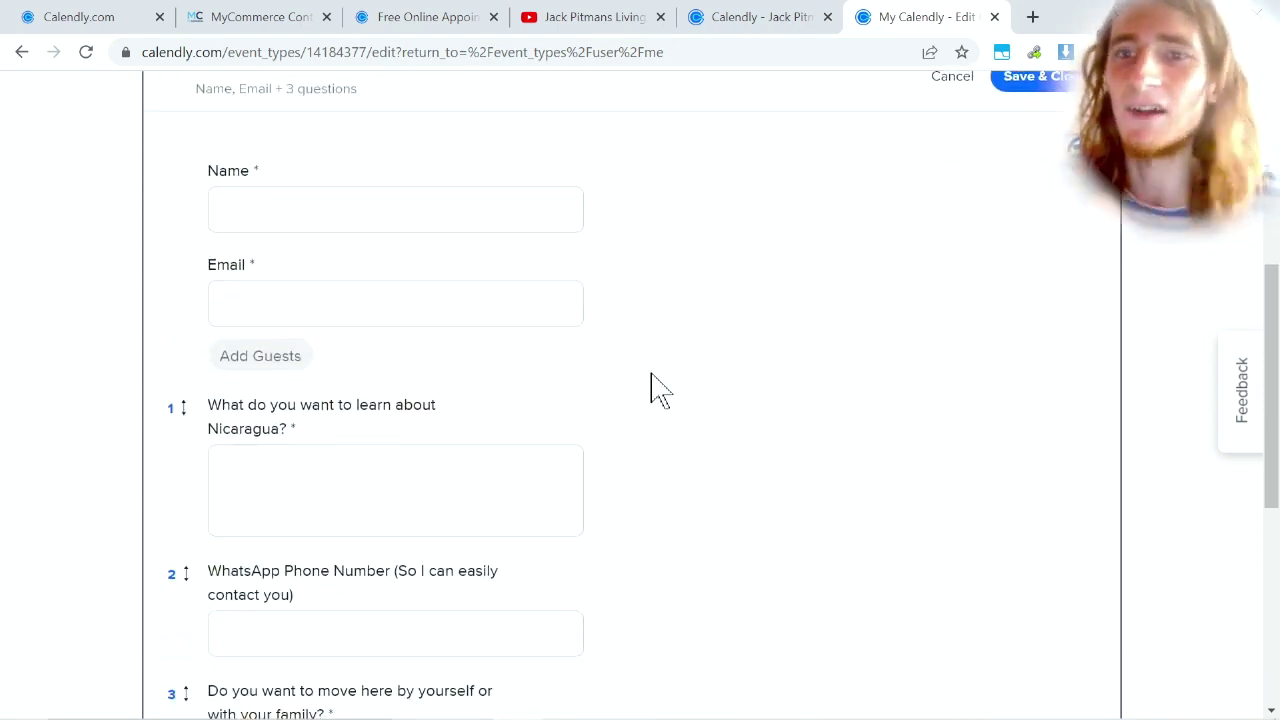
scroll(655, 390, "up", 2)
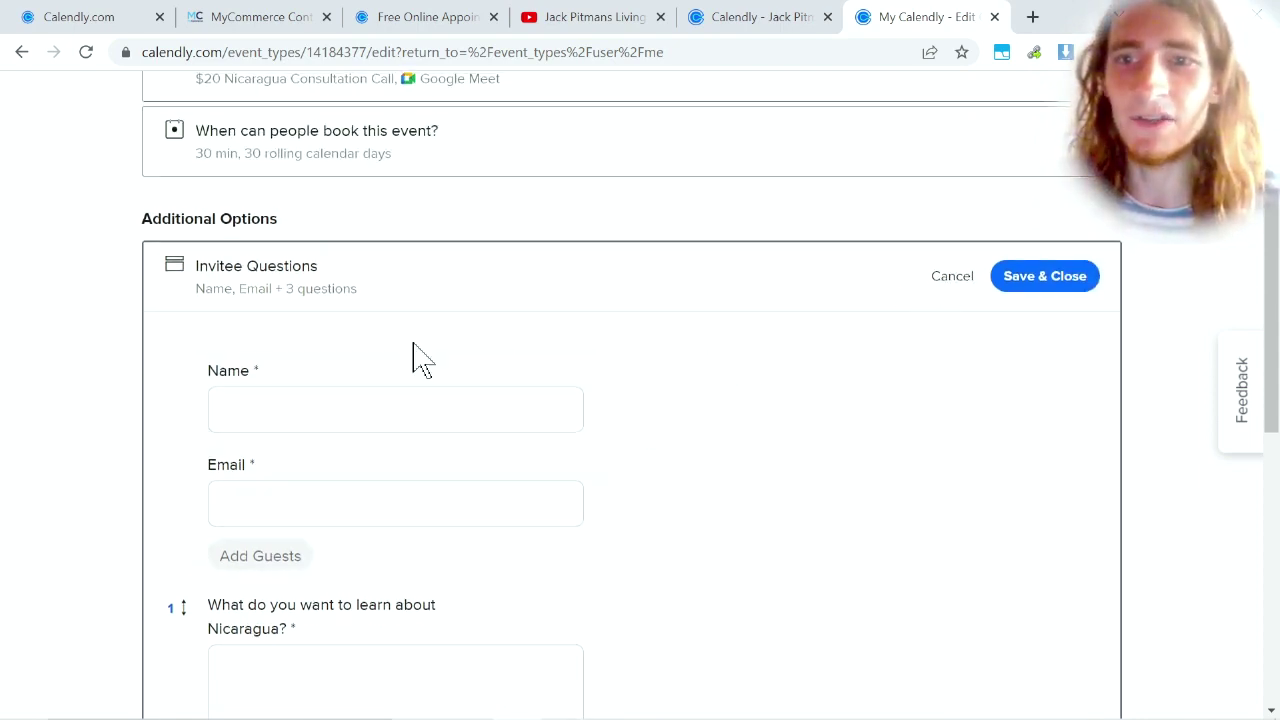
scroll(460, 330, "down", 2)
scroll(477, 318, "down", 2)
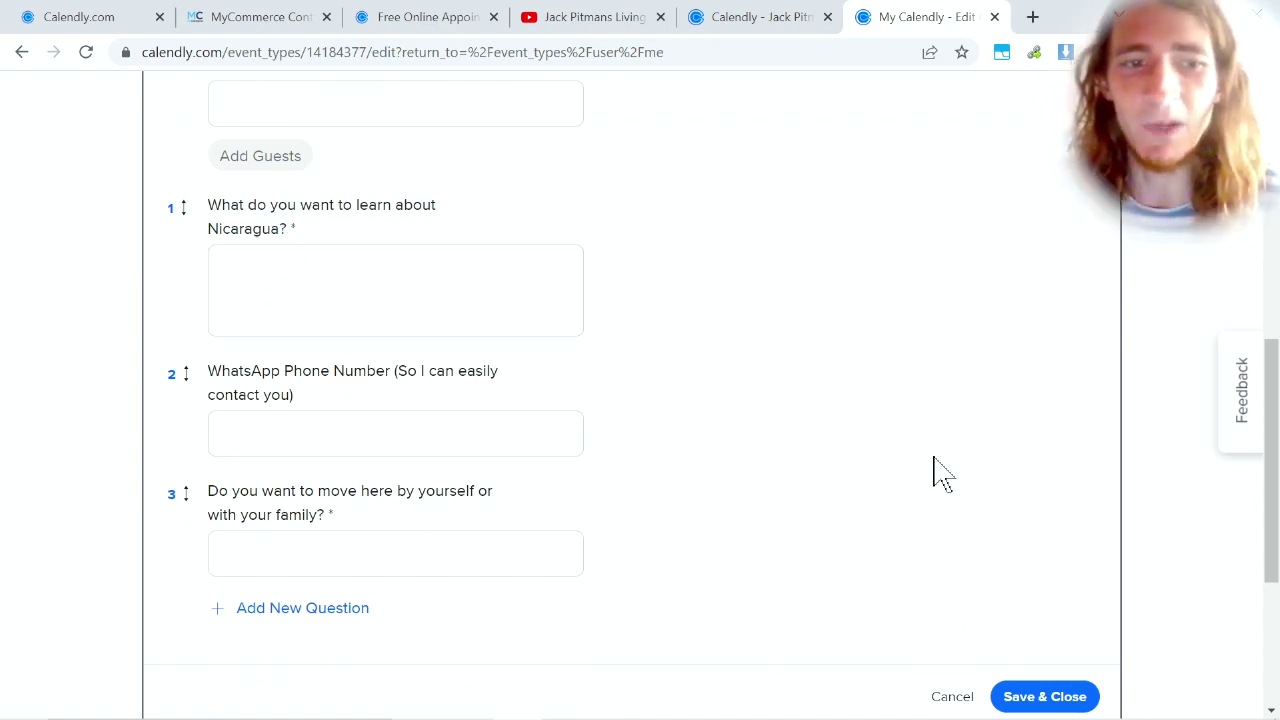
left_click(952, 697)
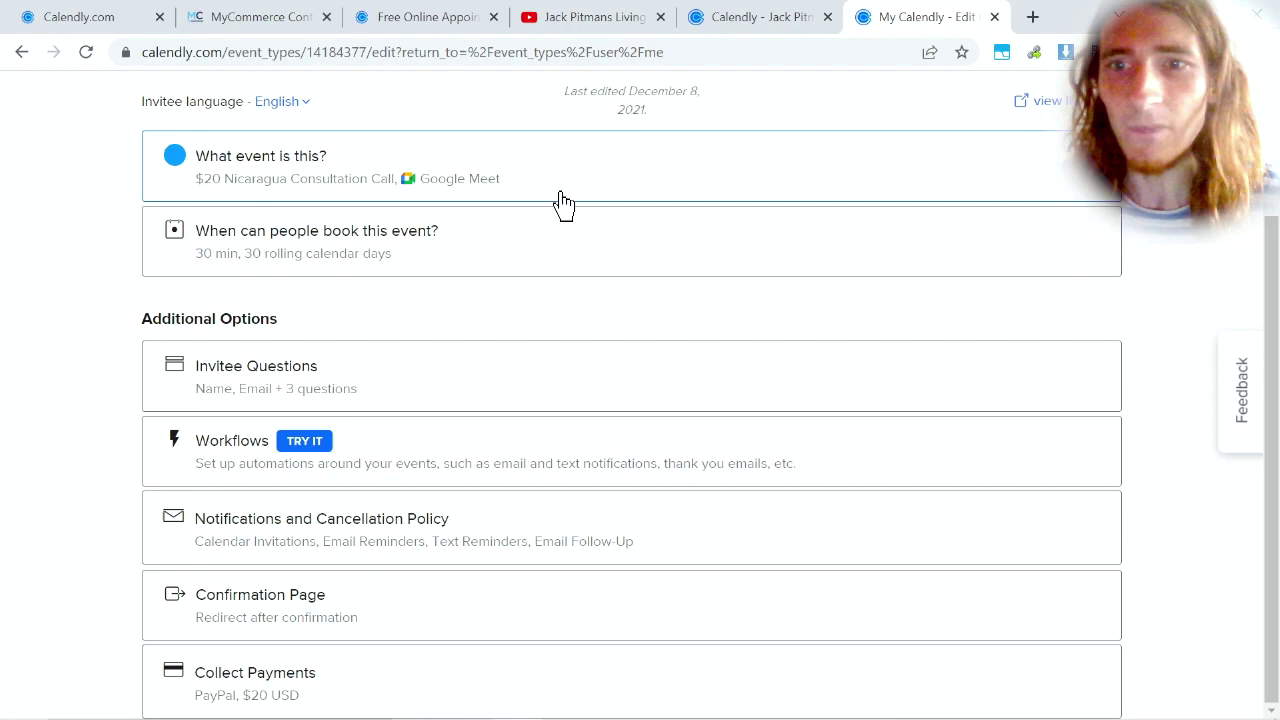
left_click(400, 543)
scroll(305, 500, "down", 3)
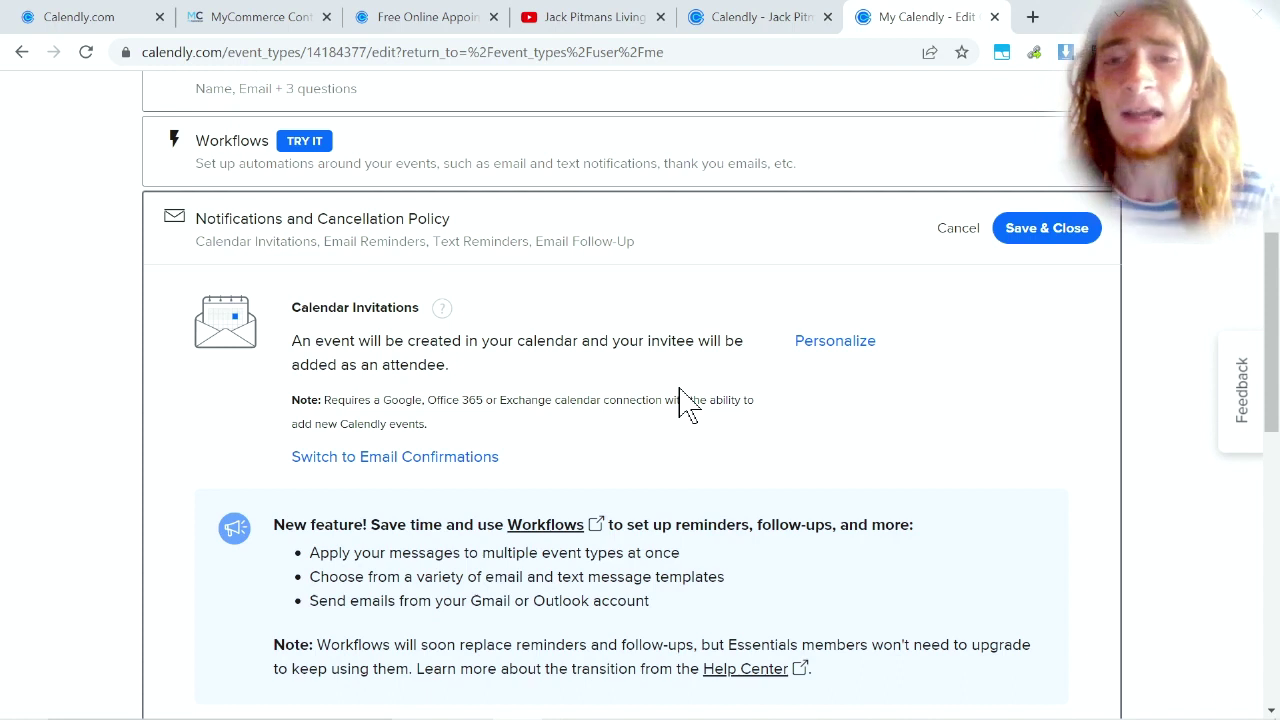
left_click(955, 229)
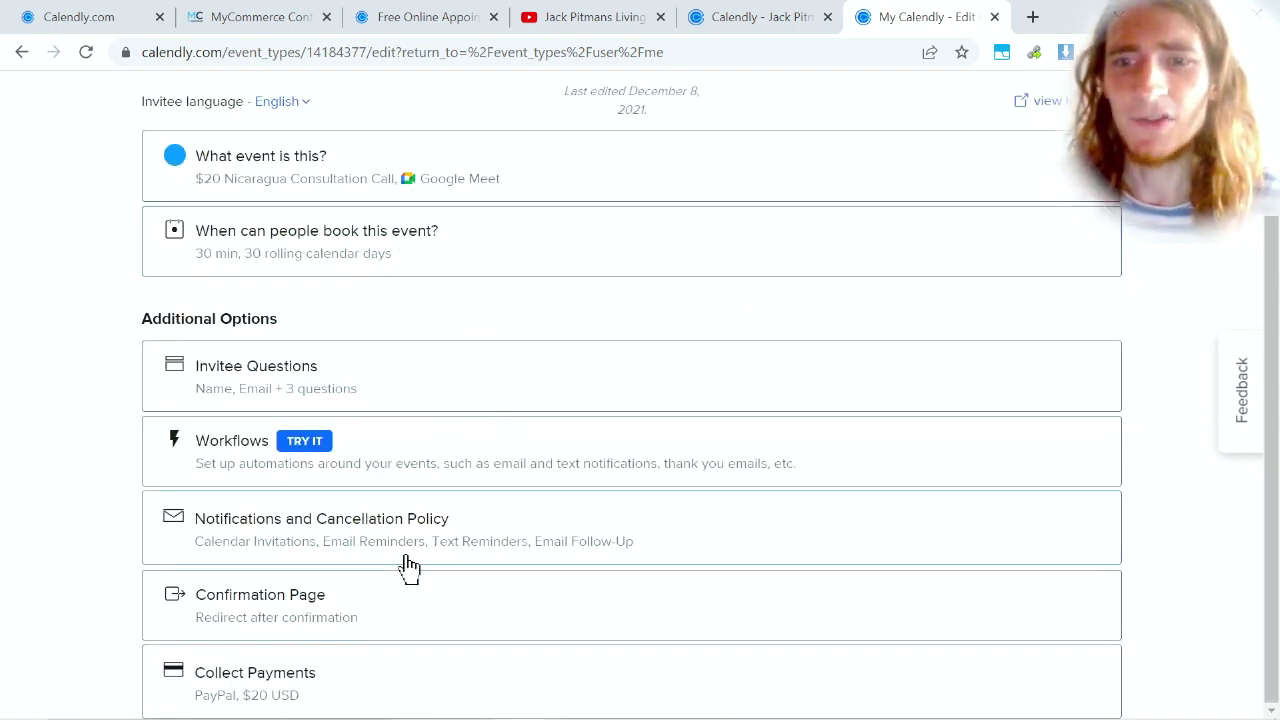
Set the Confirmation Page to redirect bookers to the external YouTube channel URL.
left_click(386, 615)
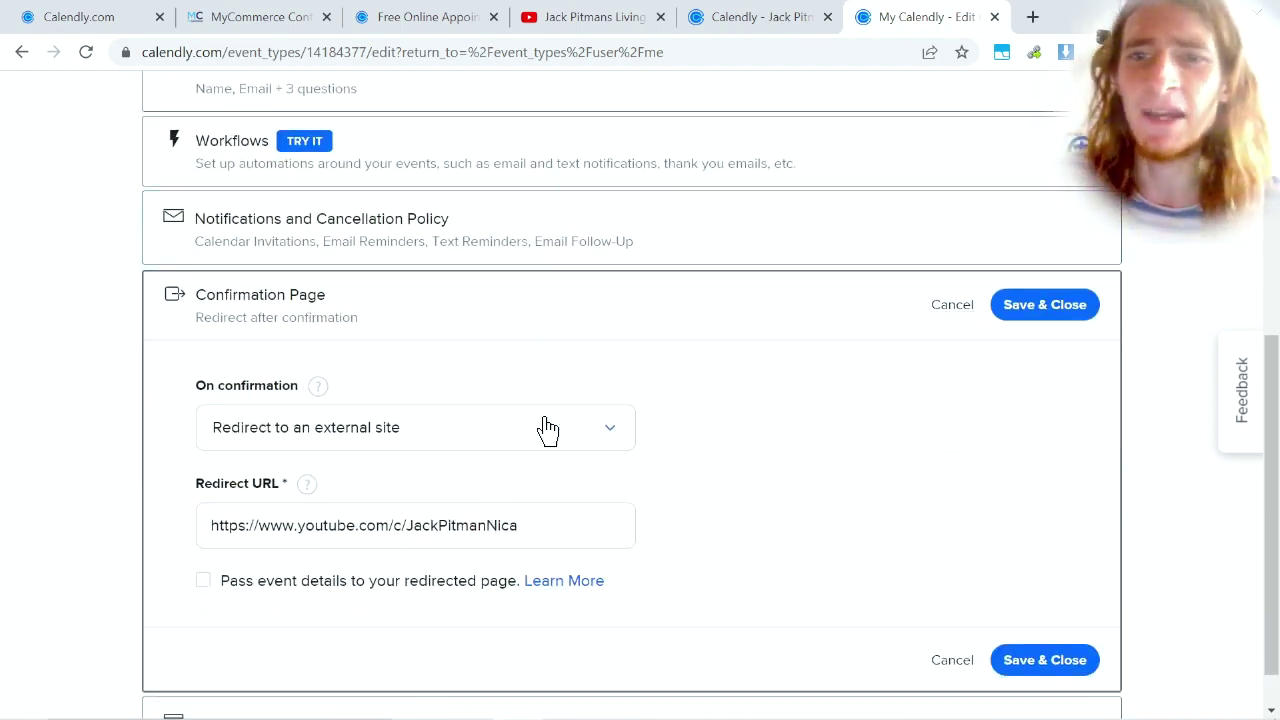
double_click(414, 530)
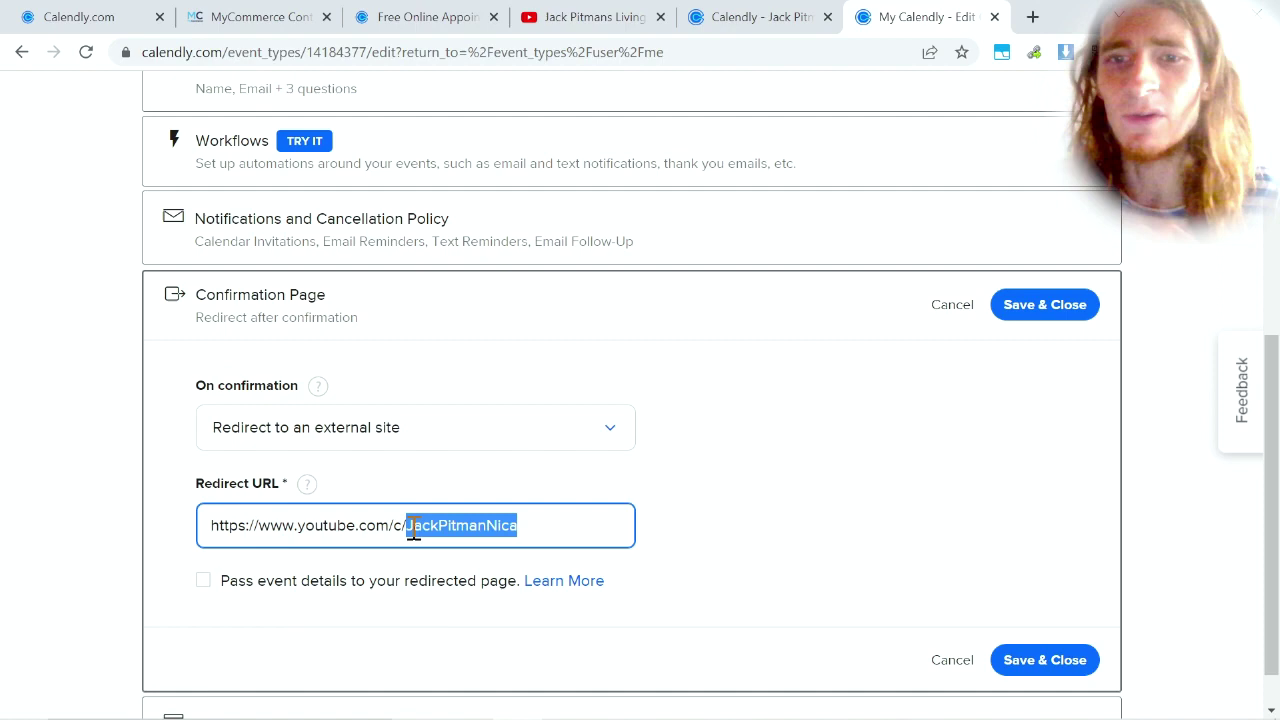
left_click(487, 525)
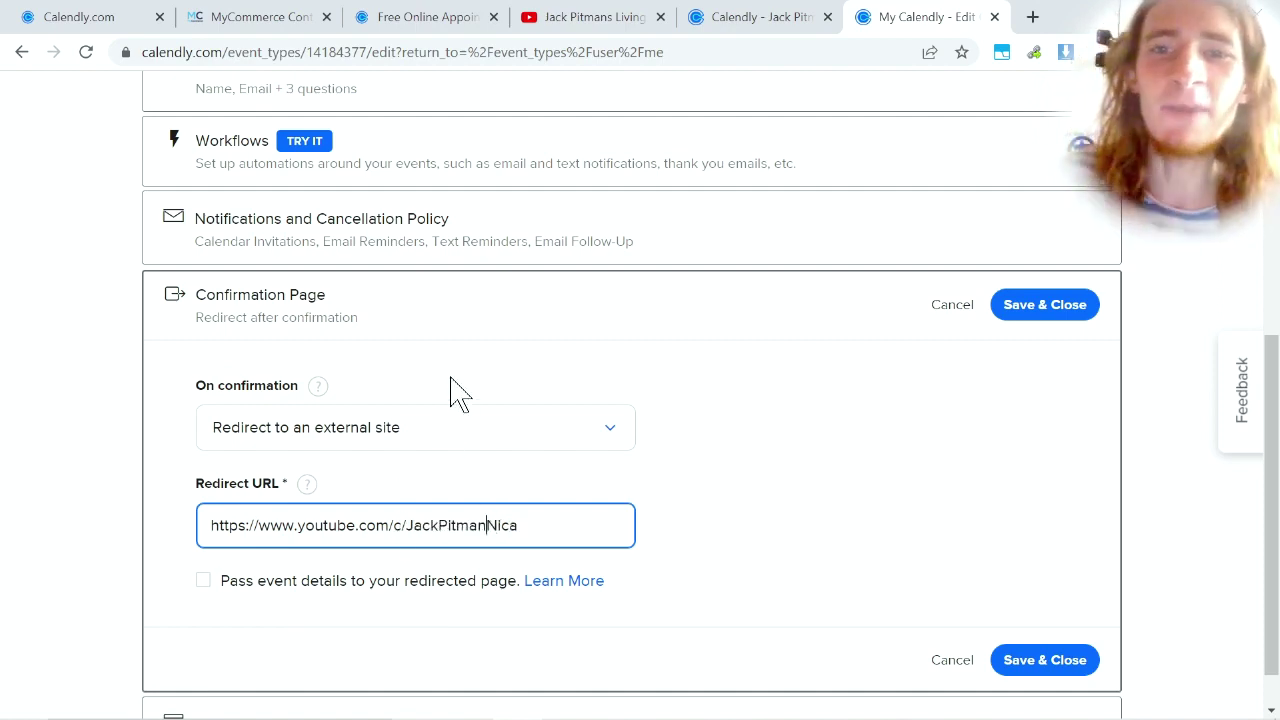
left_click(580, 18)
scroll(436, 415, "up", 4)
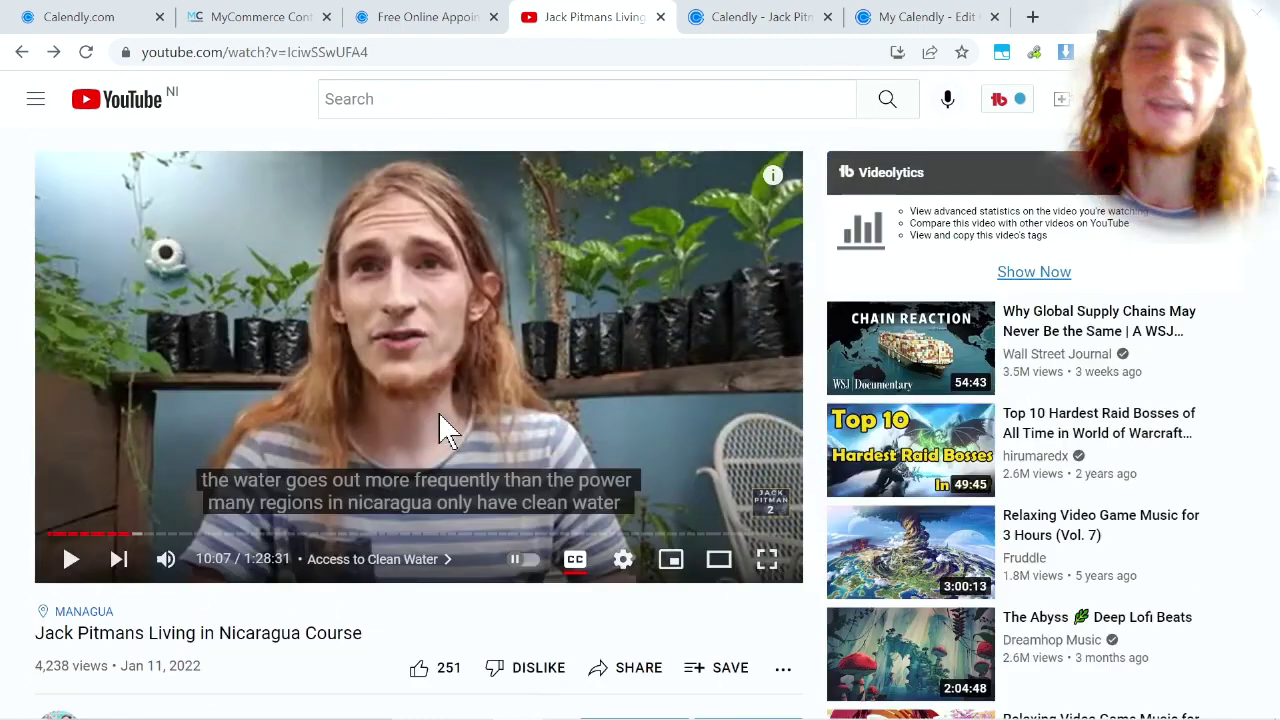
left_click(924, 20)
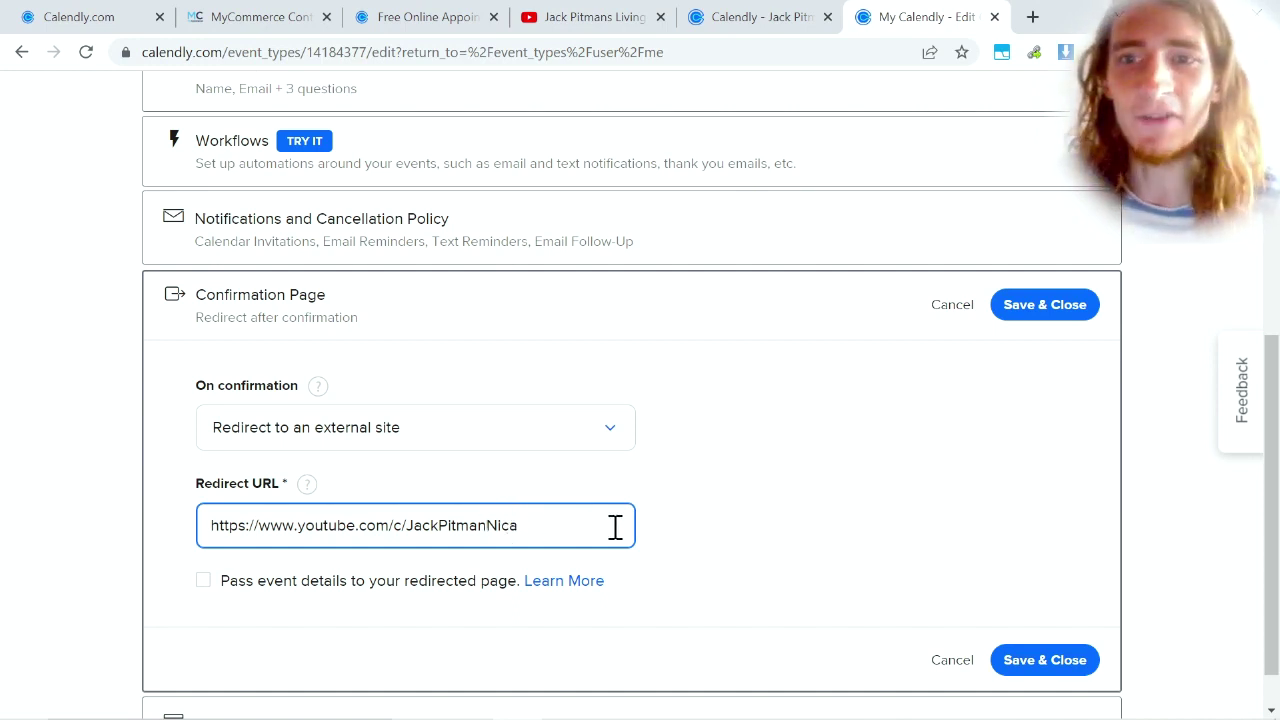
left_click(711, 466)
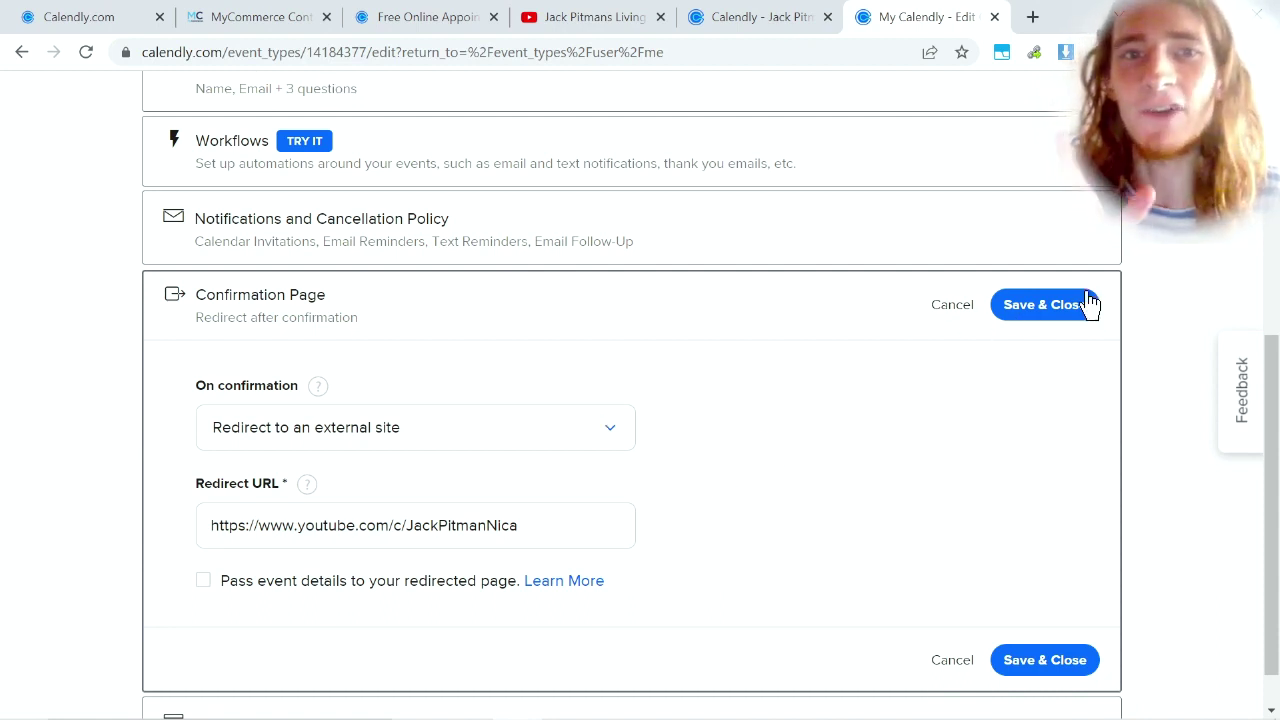
scroll(1180, 238, "down", 1)
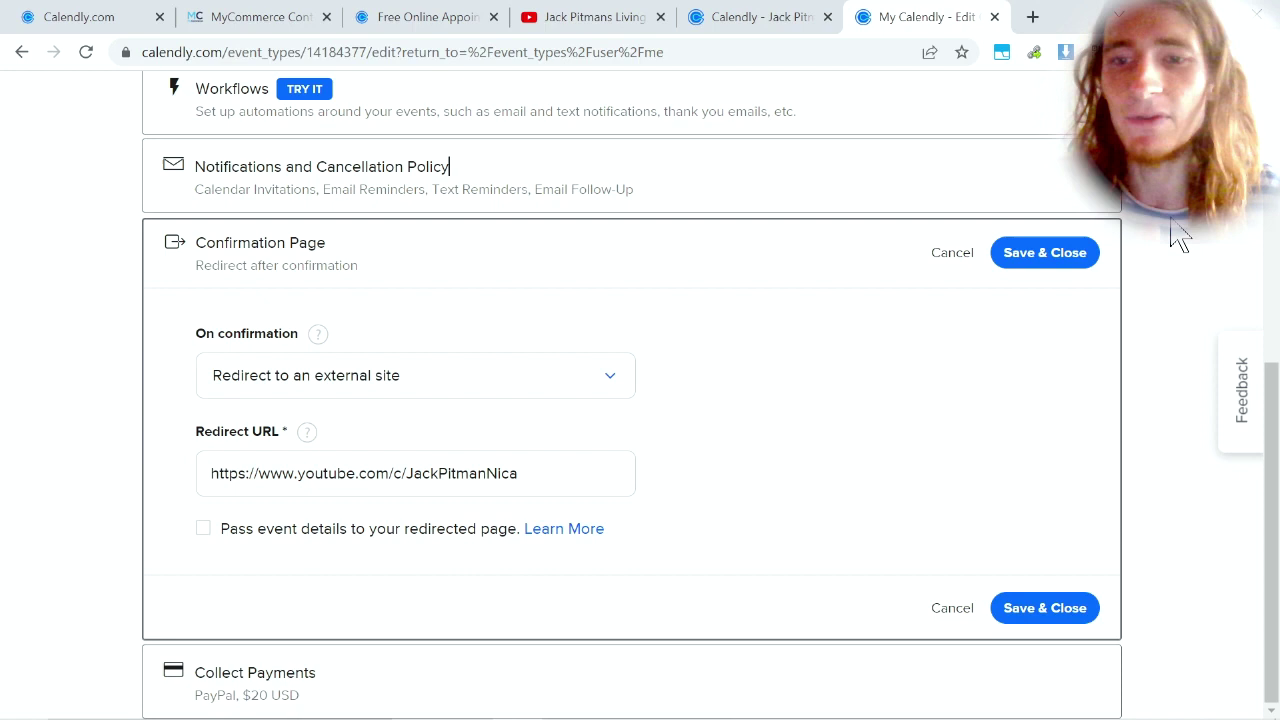
scroll(1180, 238, "up", 1)
scroll(1180, 238, "down", 1)
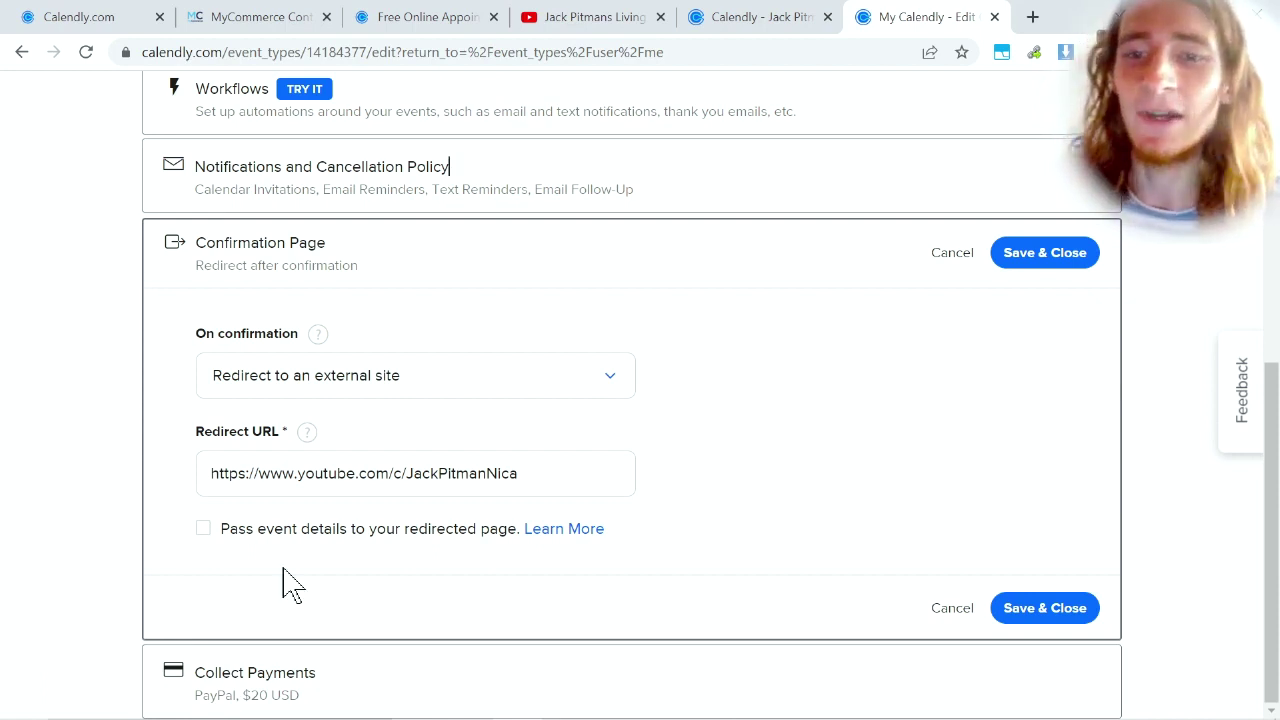
scroll(735, 490, "up", 4)
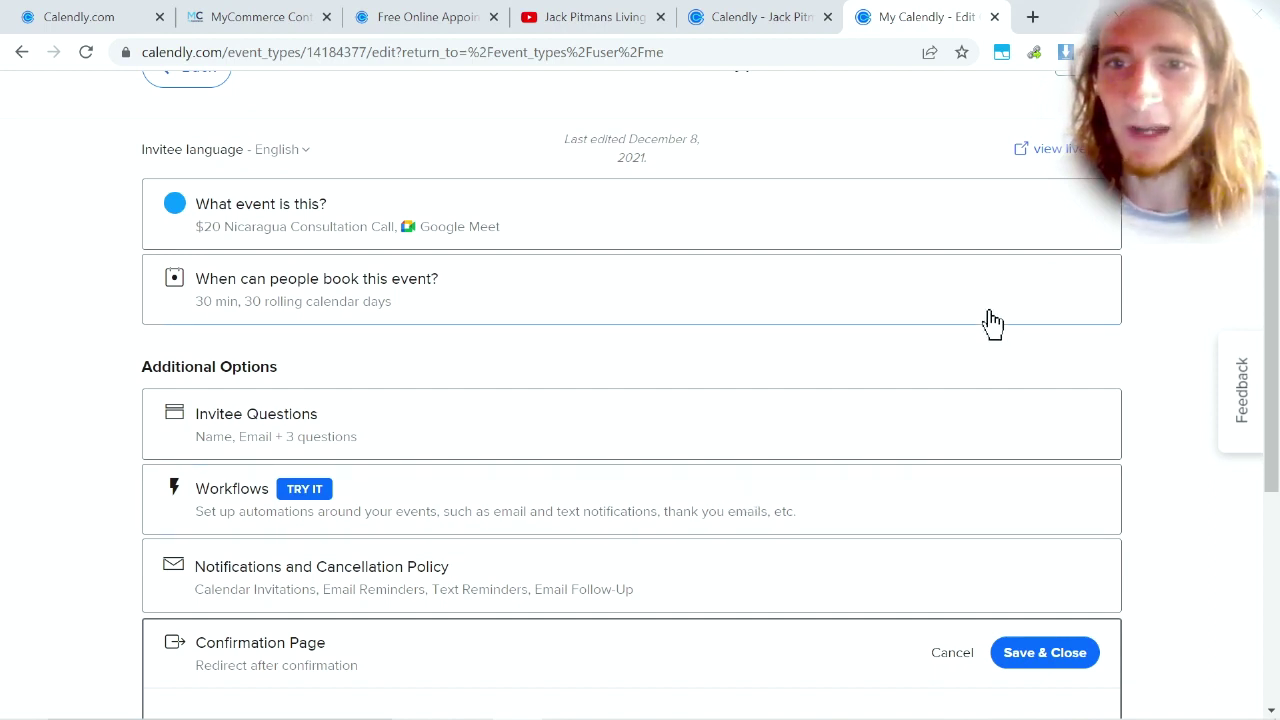
left_click(431, 288)
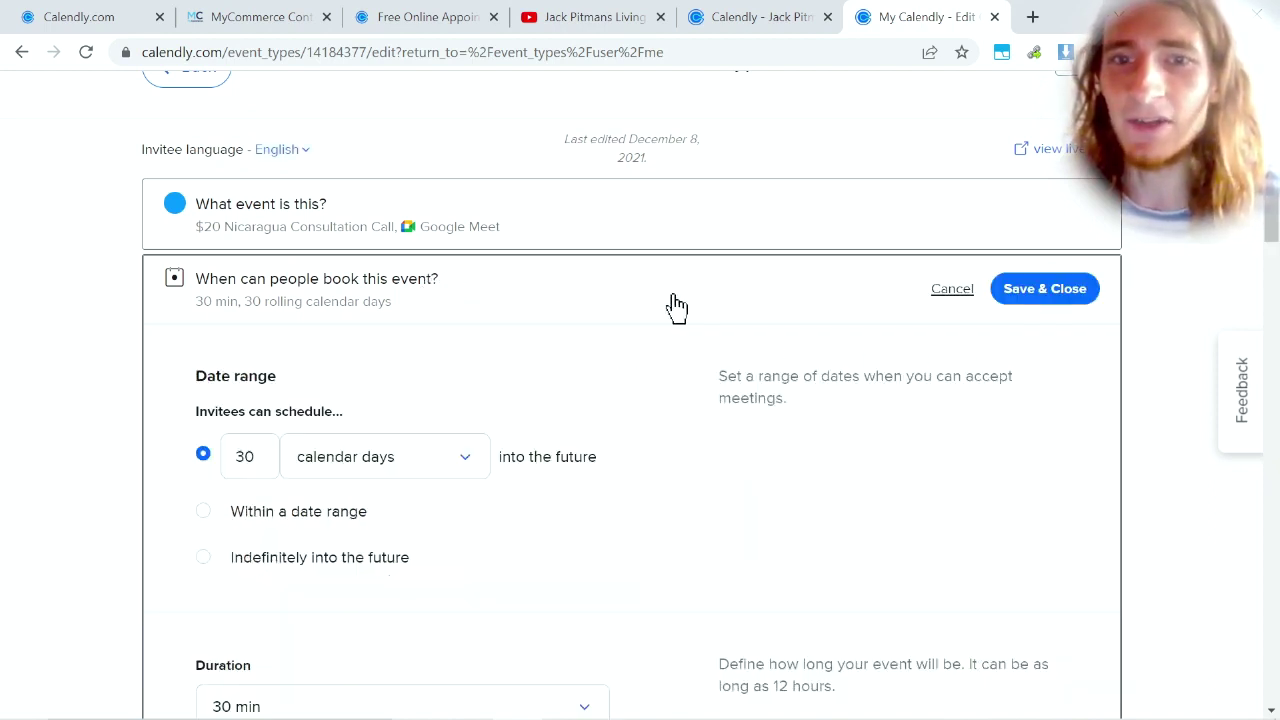
scroll(671, 308, "down", 1)
scroll(768, 388, "down", 2)
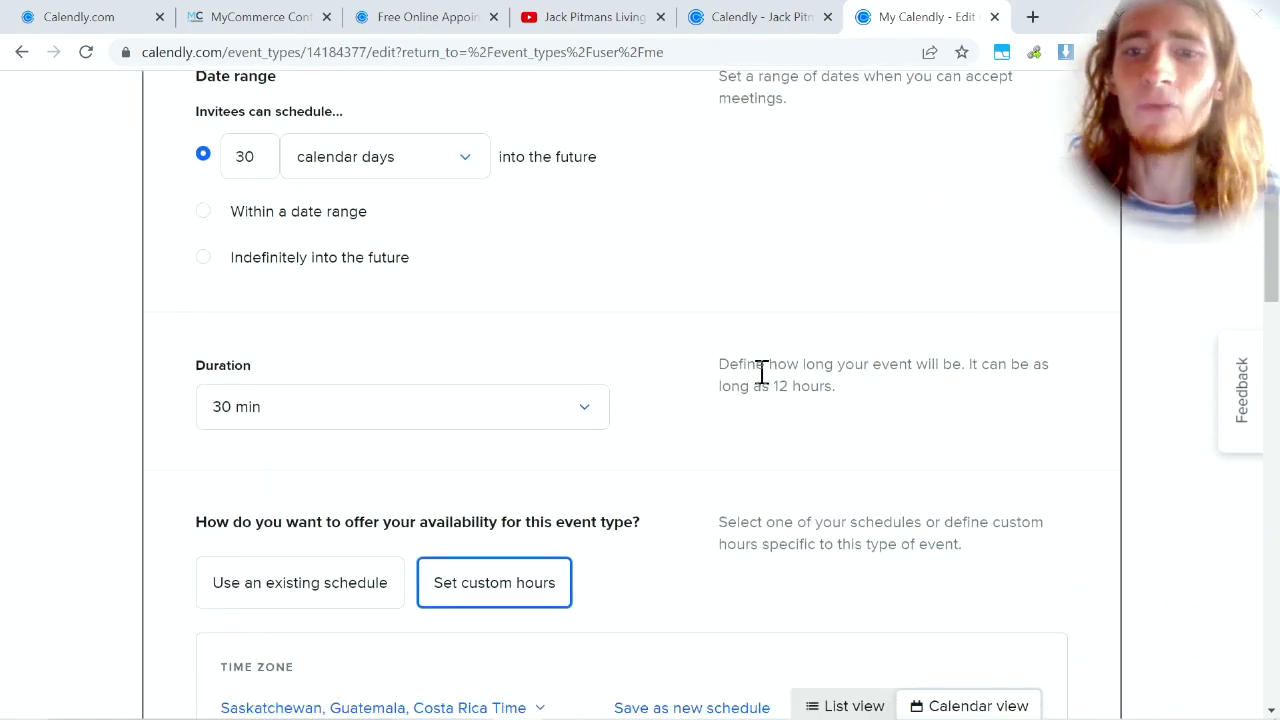
scroll(762, 373, "down", 7)
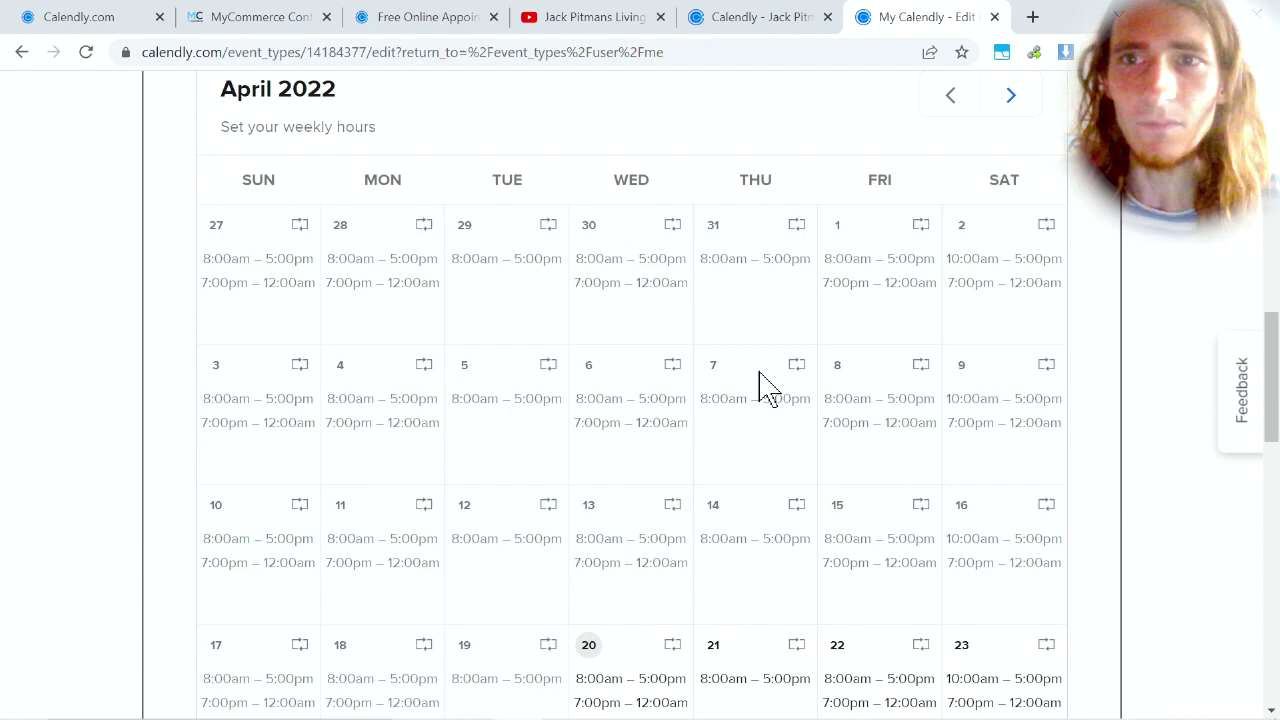
scroll(765, 388, "up", 3)
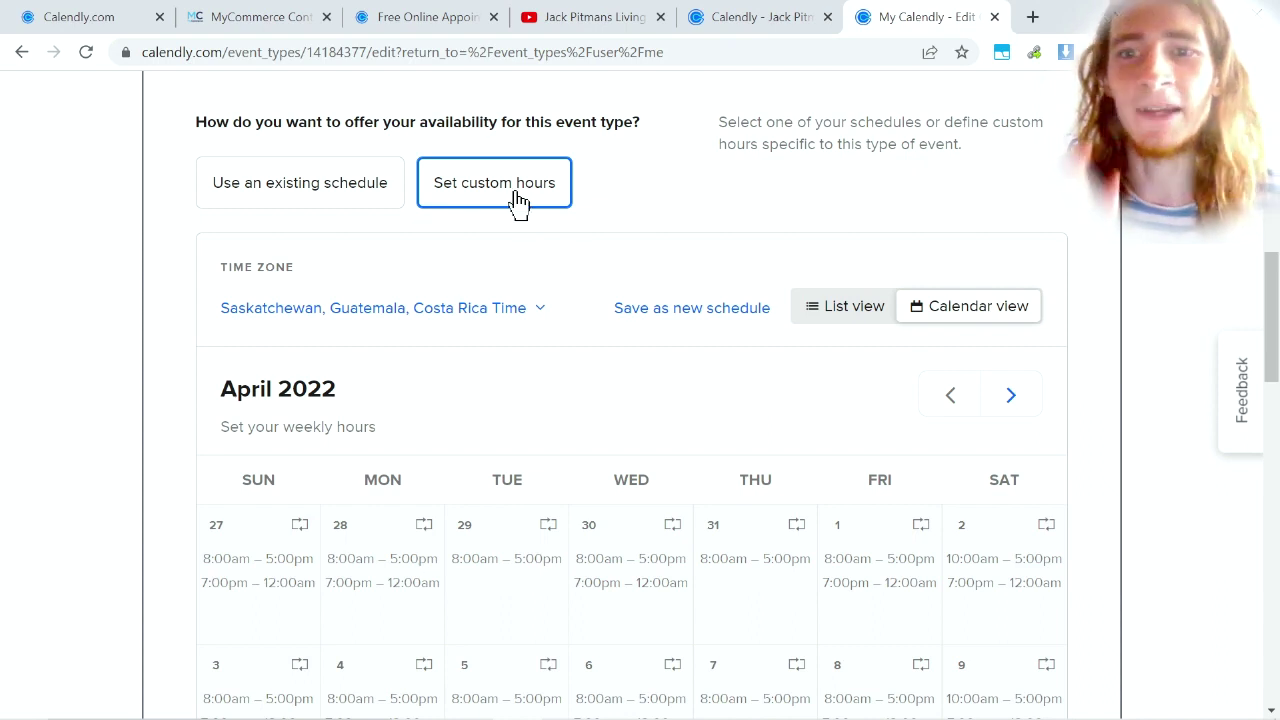
scroll(715, 222, "up", 2)
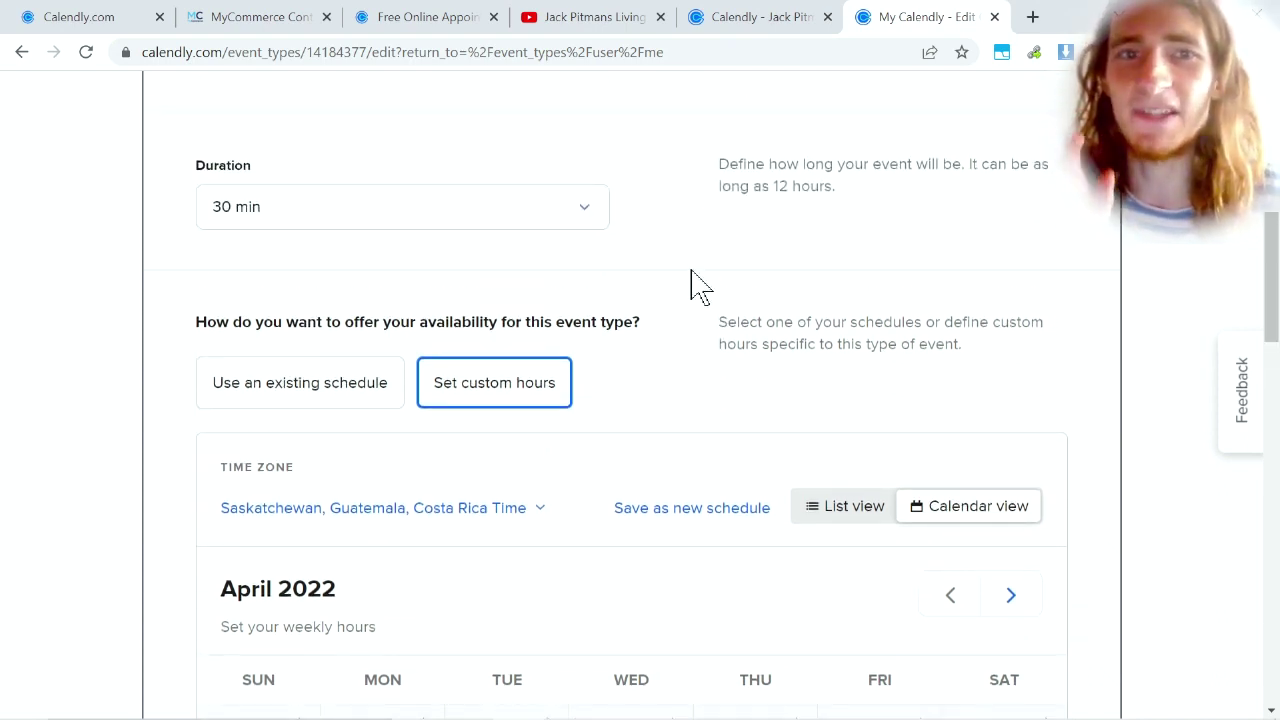
left_click(534, 222)
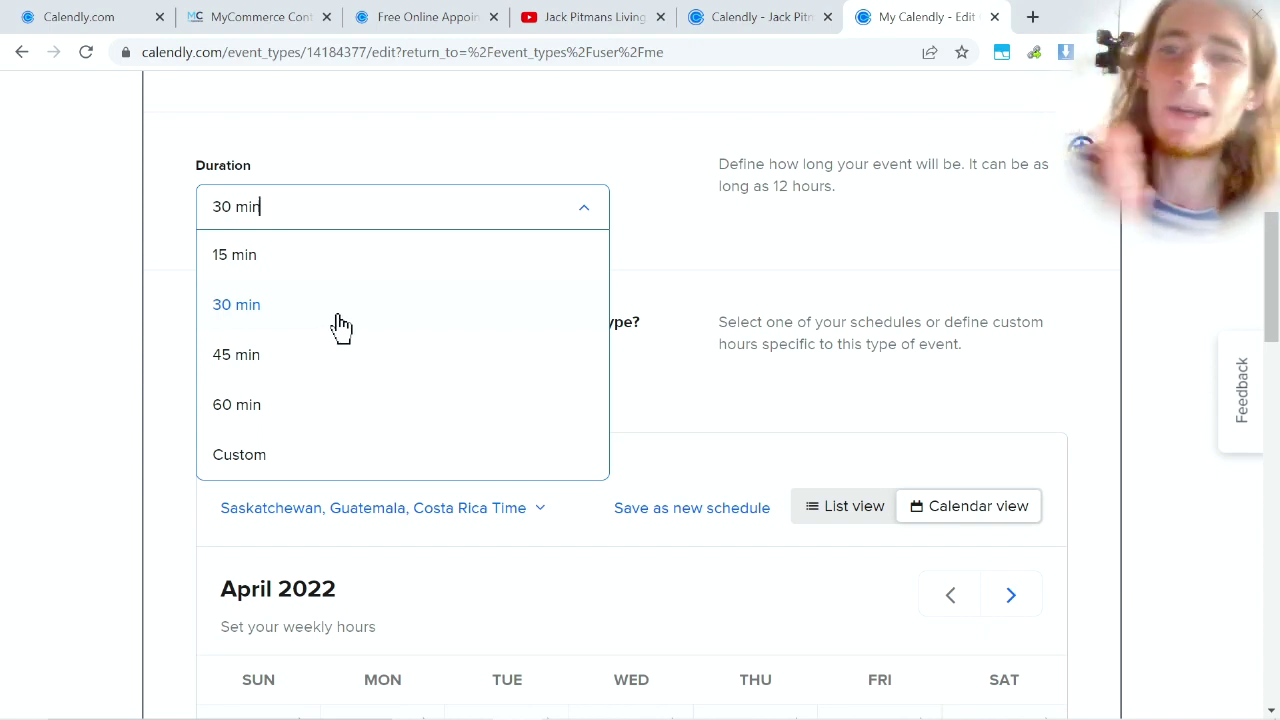
left_click(805, 245)
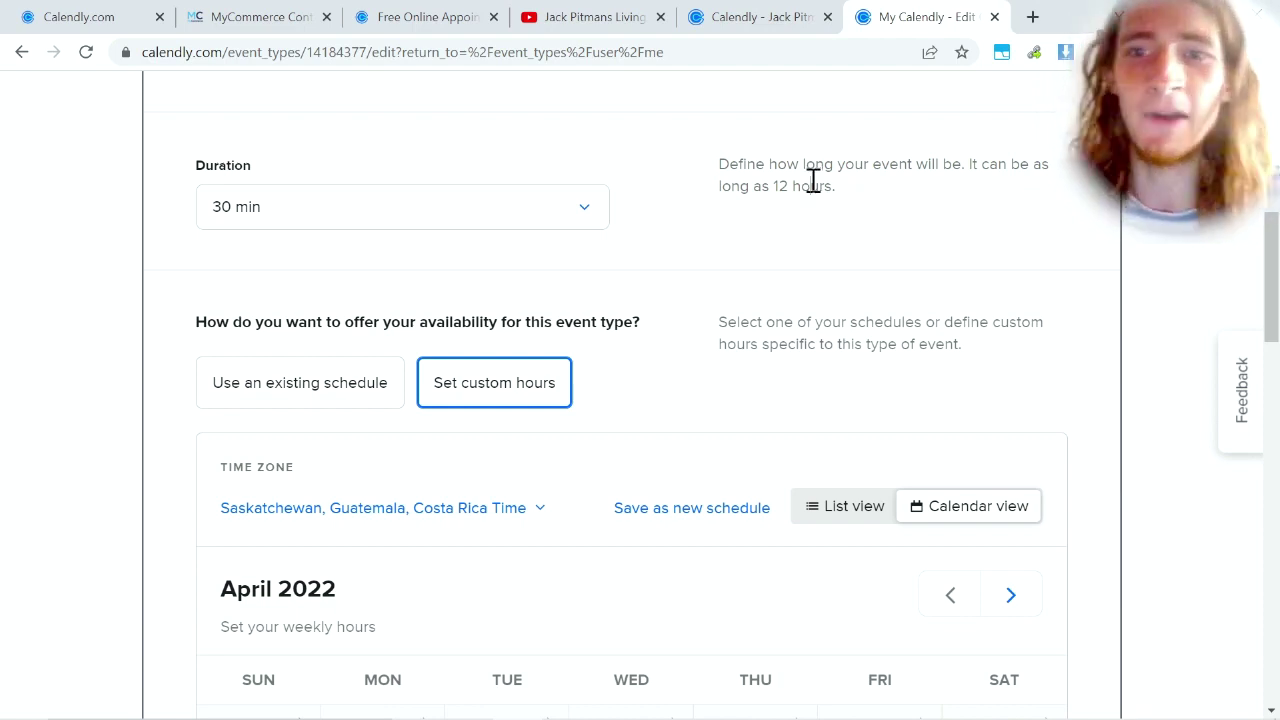
scroll(810, 250, "down", 3)
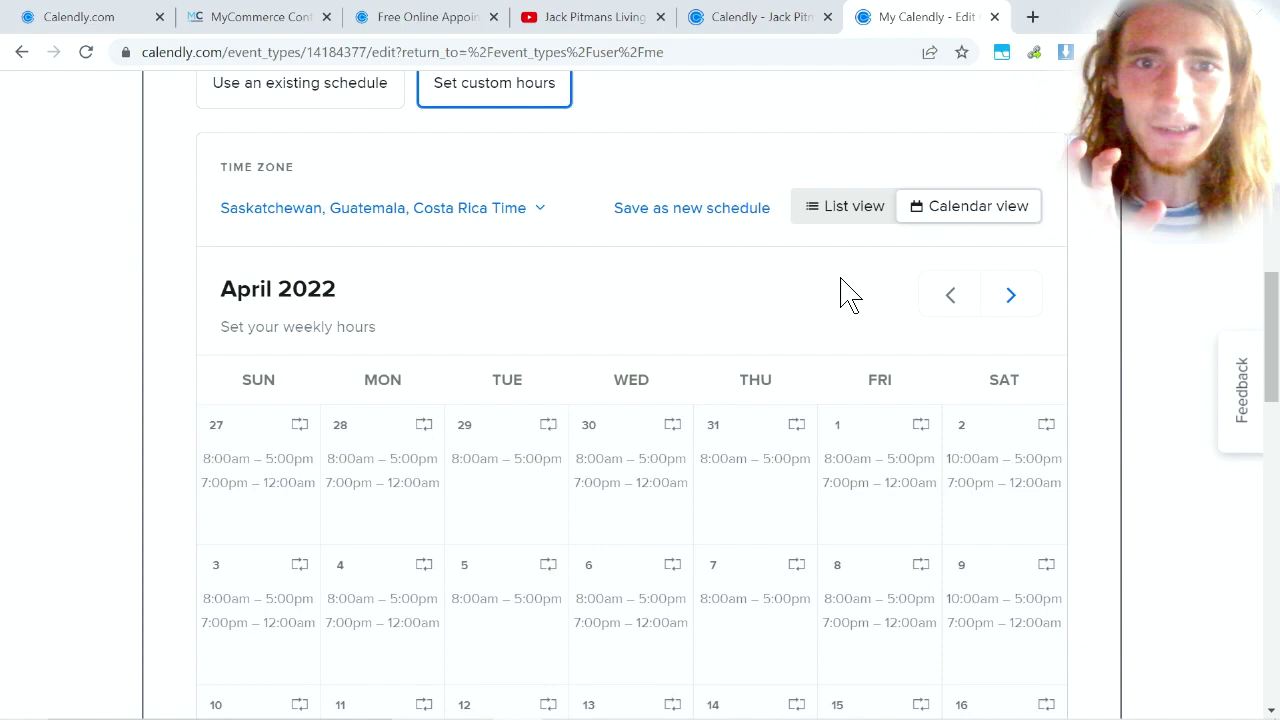
scroll(778, 287, "down", 5)
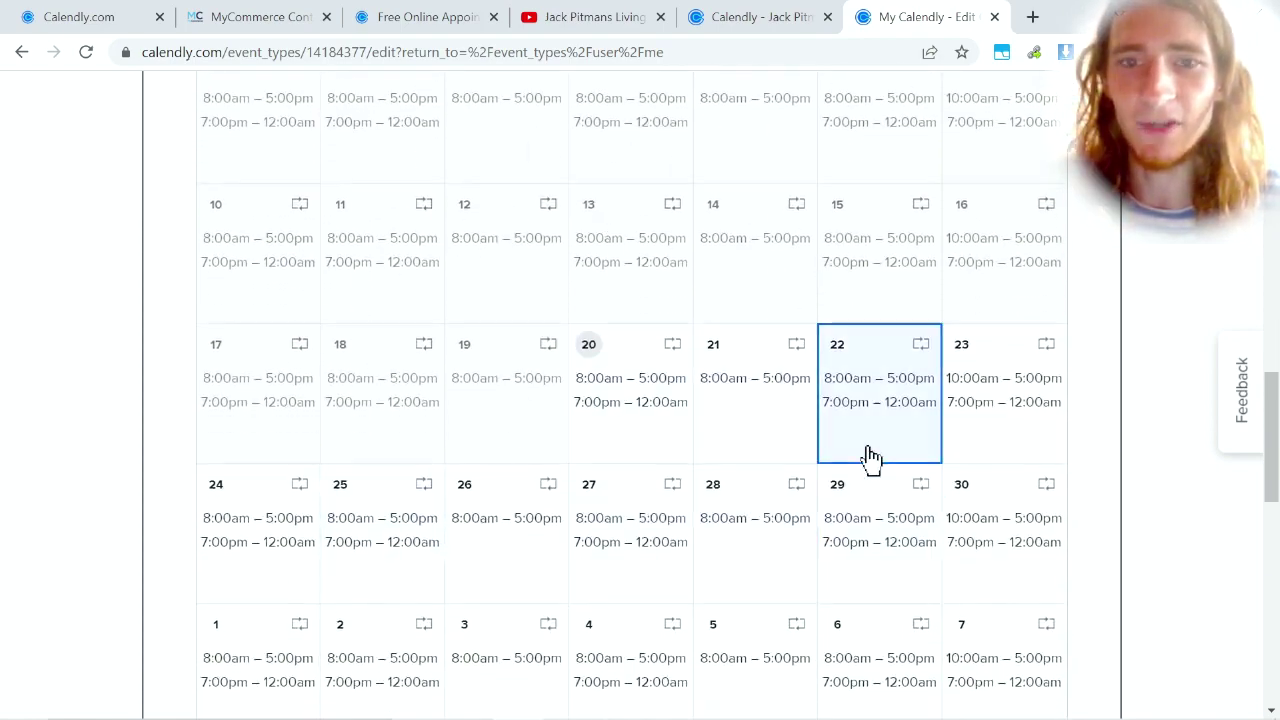
scroll(660, 263, "down", 2)
scroll(670, 485, "down", 3)
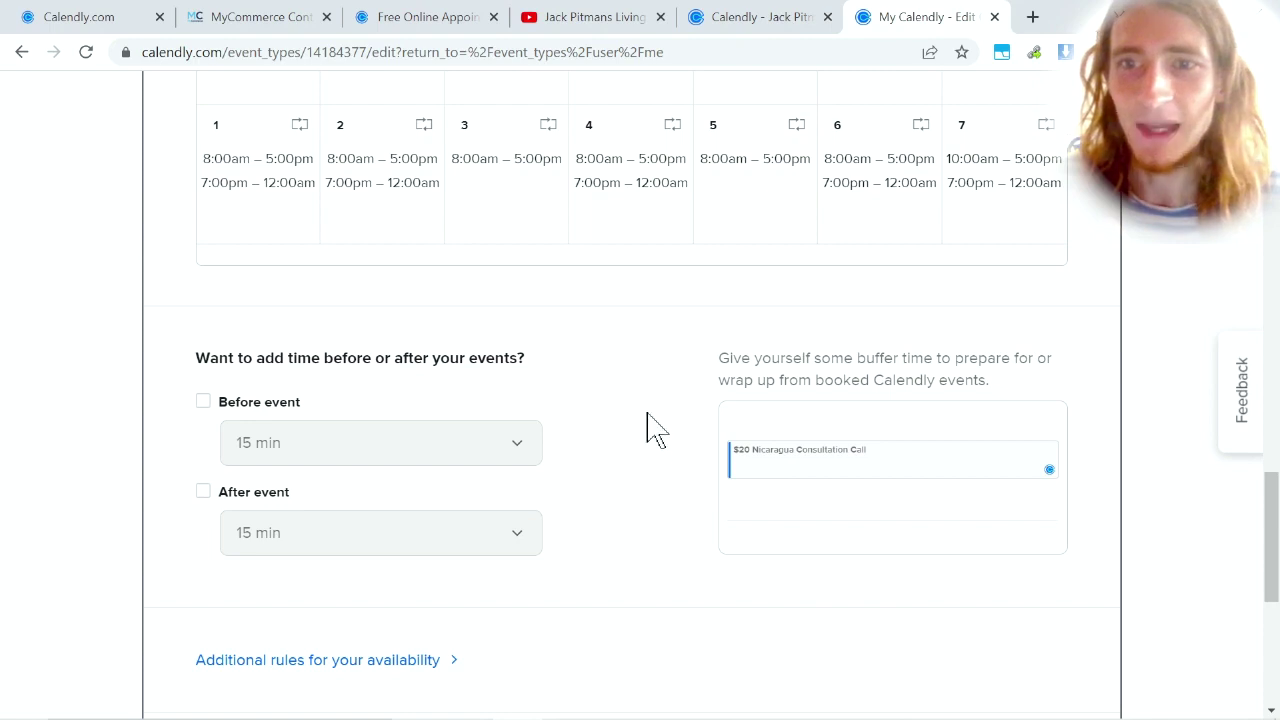
scroll(623, 400, "down", 1)
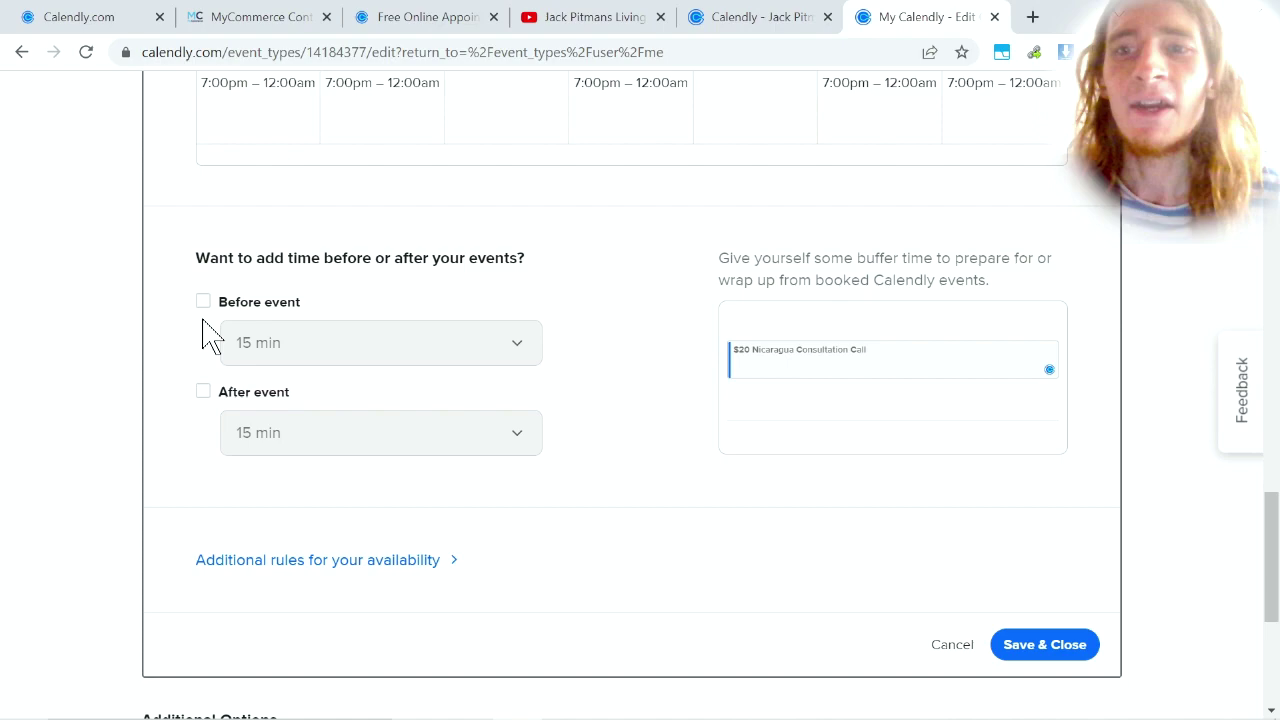
left_click(203, 301)
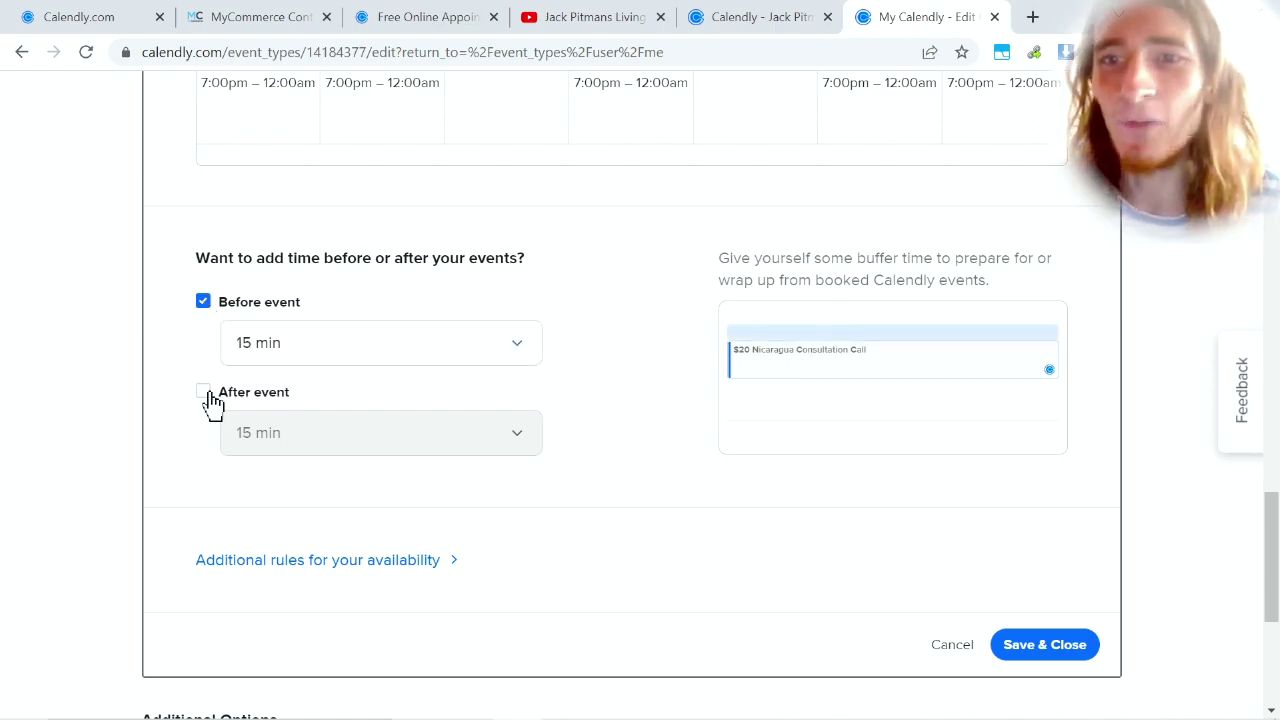
left_click(203, 391)
left_click(373, 350)
scroll(366, 510, "down", 2)
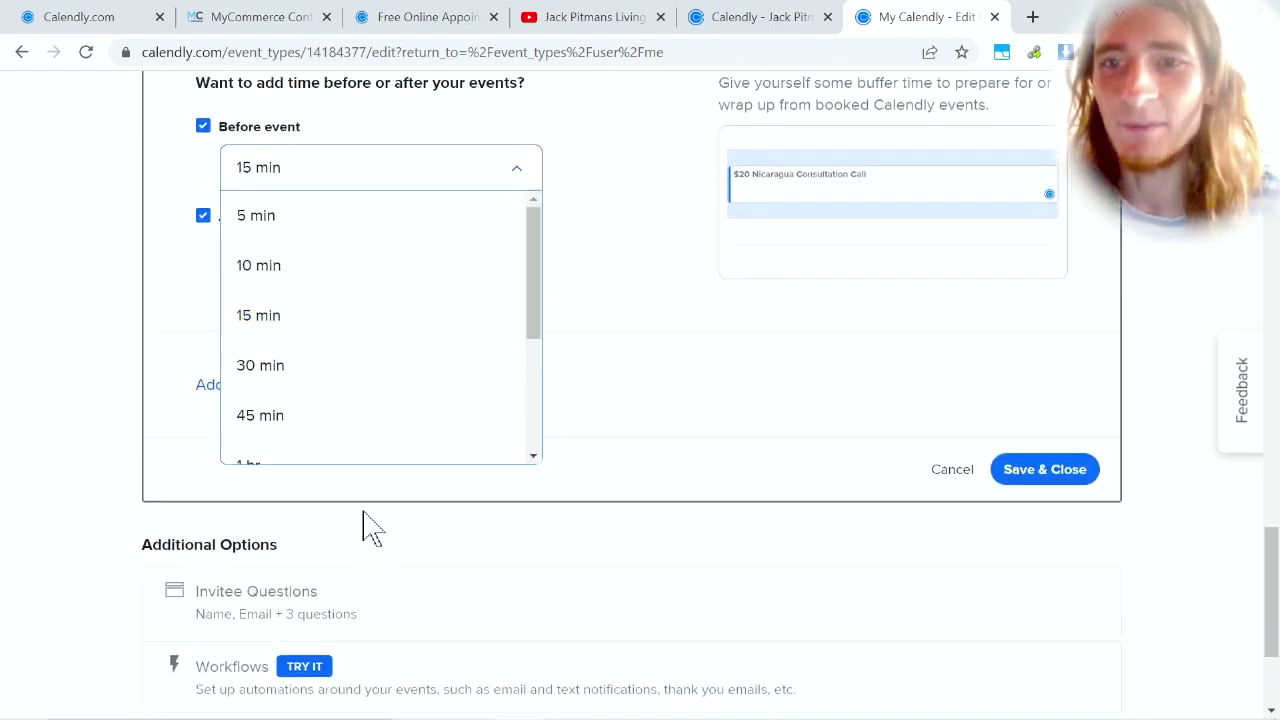
scroll(366, 526, "up", 2)
left_click(203, 301)
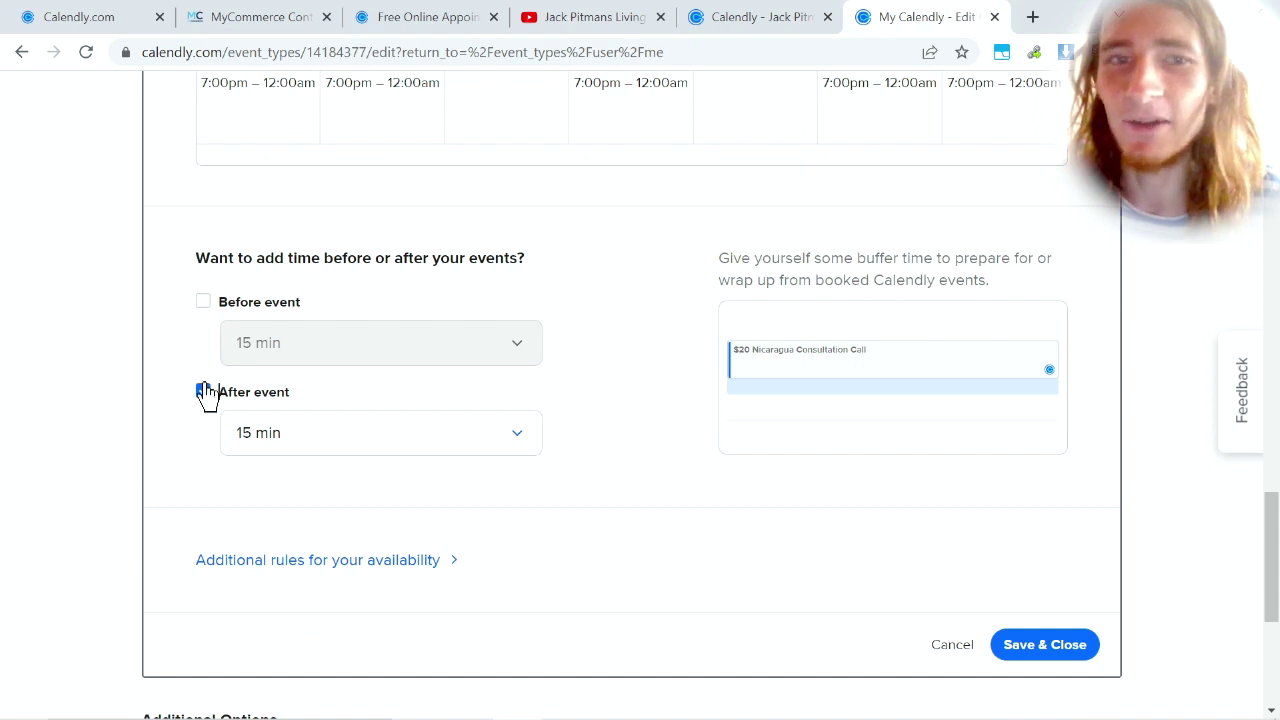
left_click(203, 391)
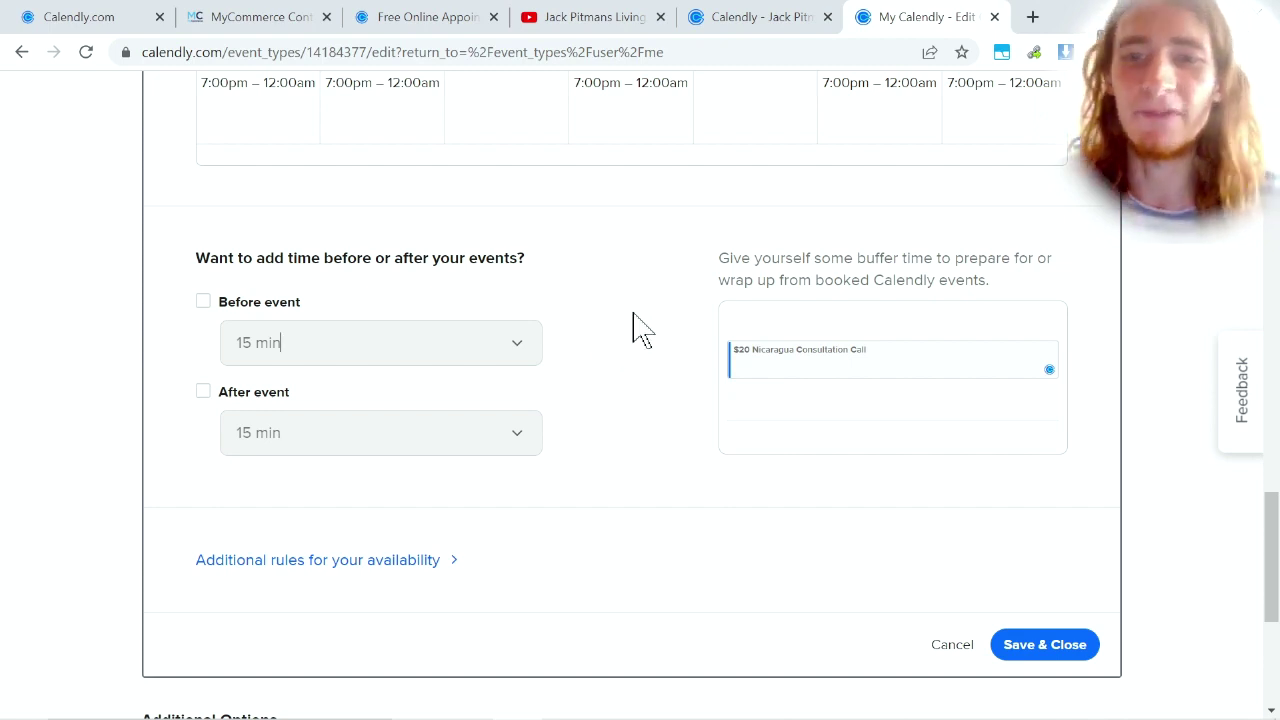
scroll(632, 326, "down", 1)
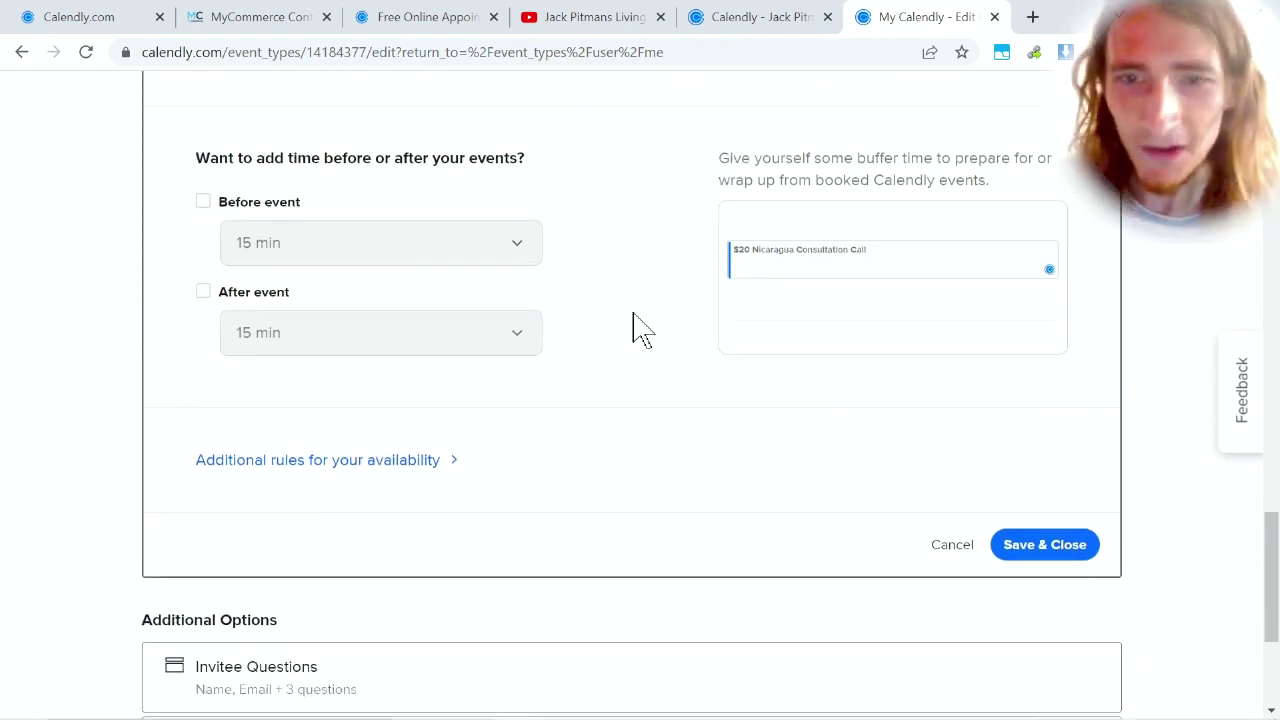
Under Additional rules for your availability, change start time increments from 30 min to 60 min.
left_click(420, 462)
scroll(528, 420, "down", 2)
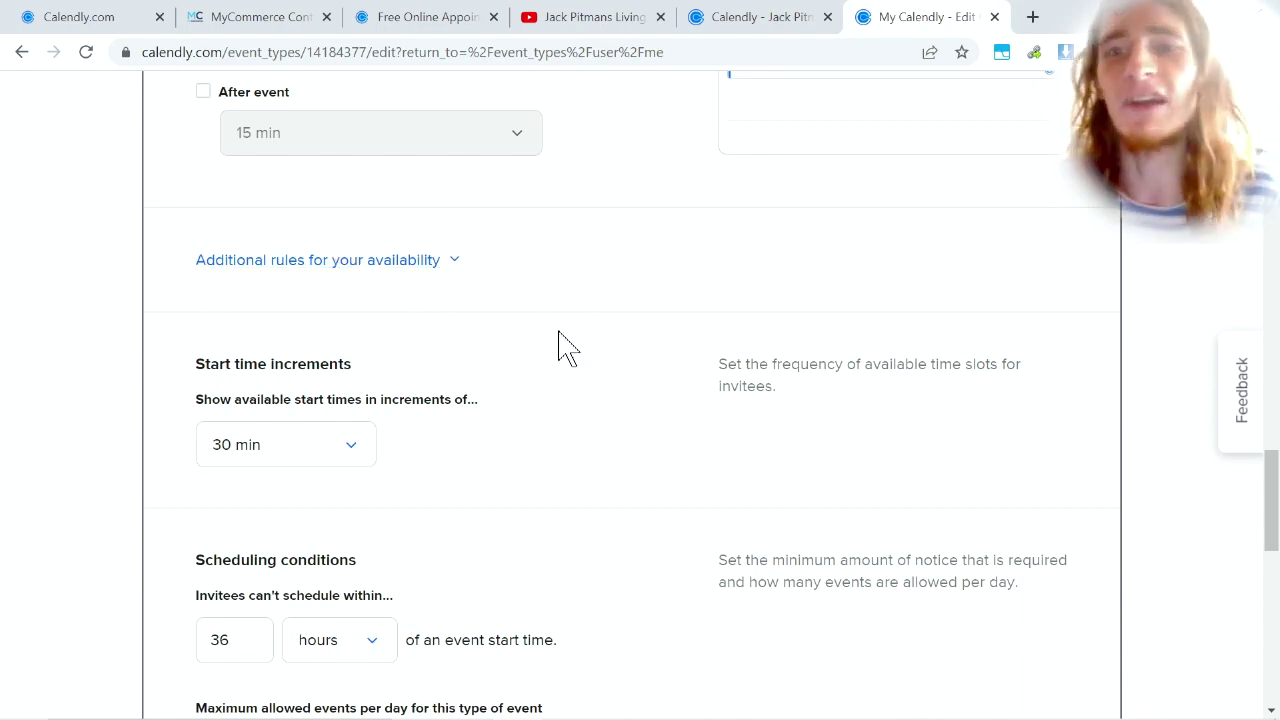
scroll(560, 345, "down", 1)
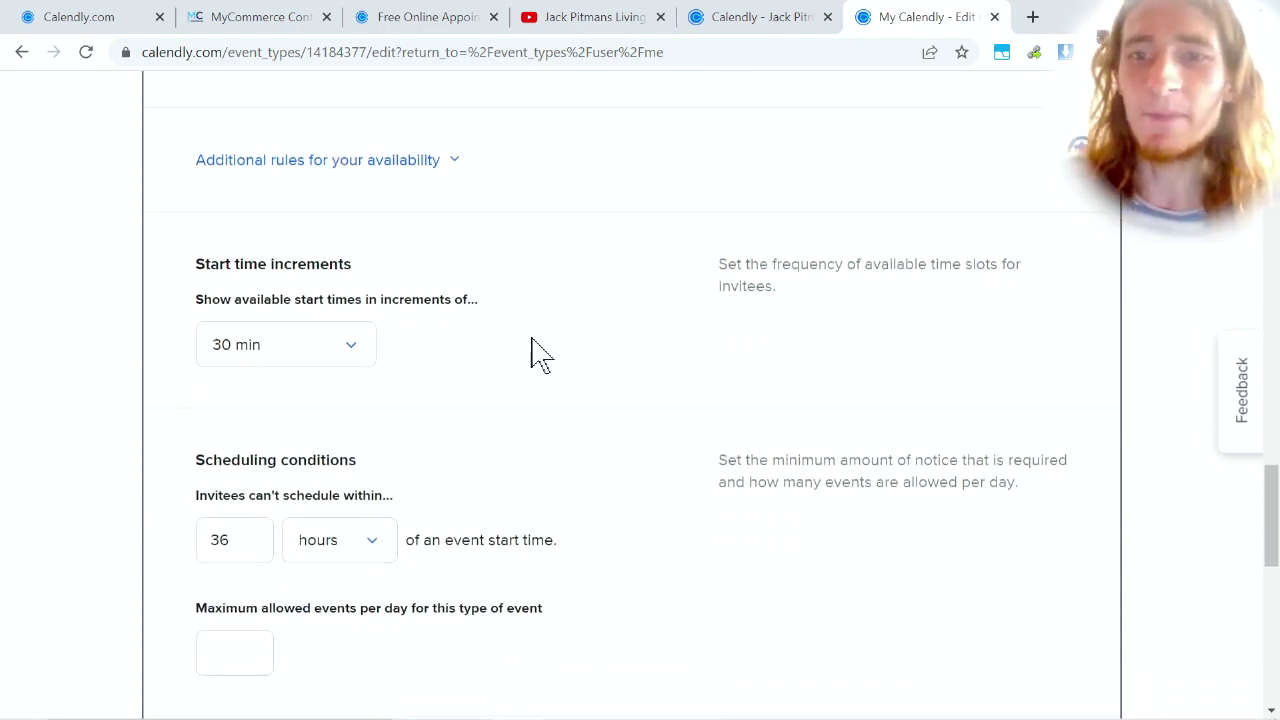
left_click(344, 358)
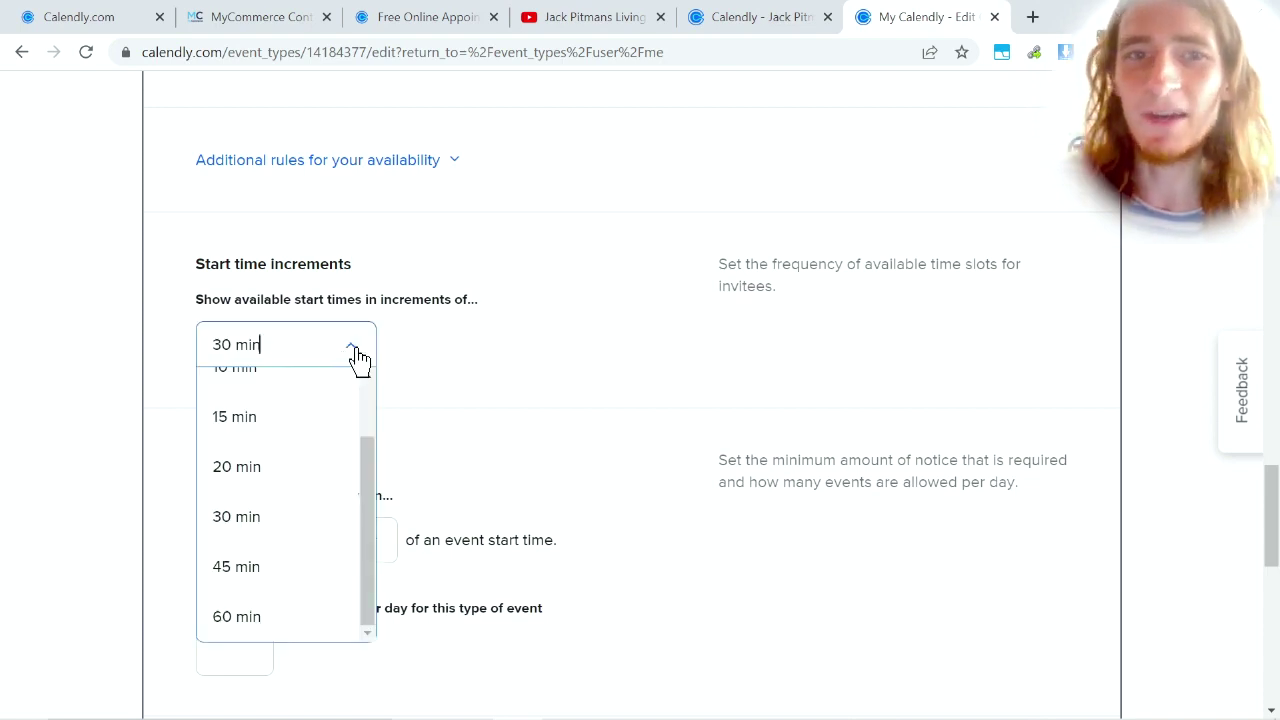
left_click(436, 345)
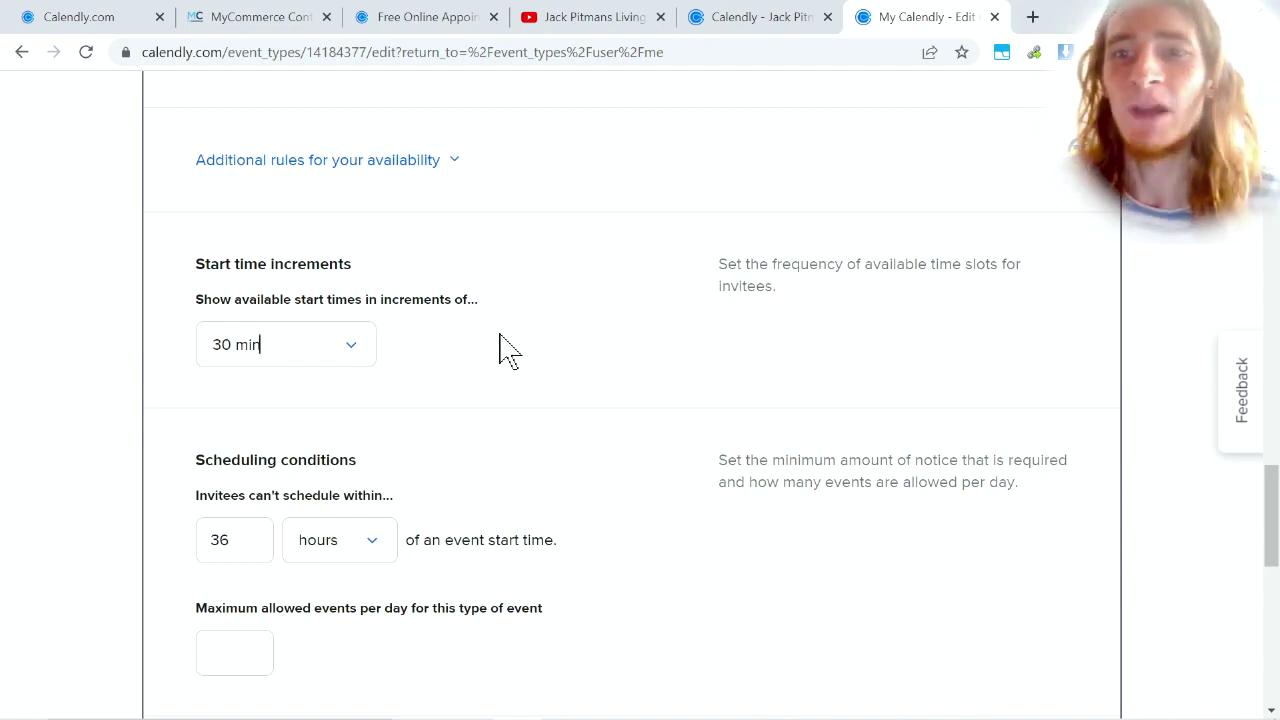
left_click(357, 350)
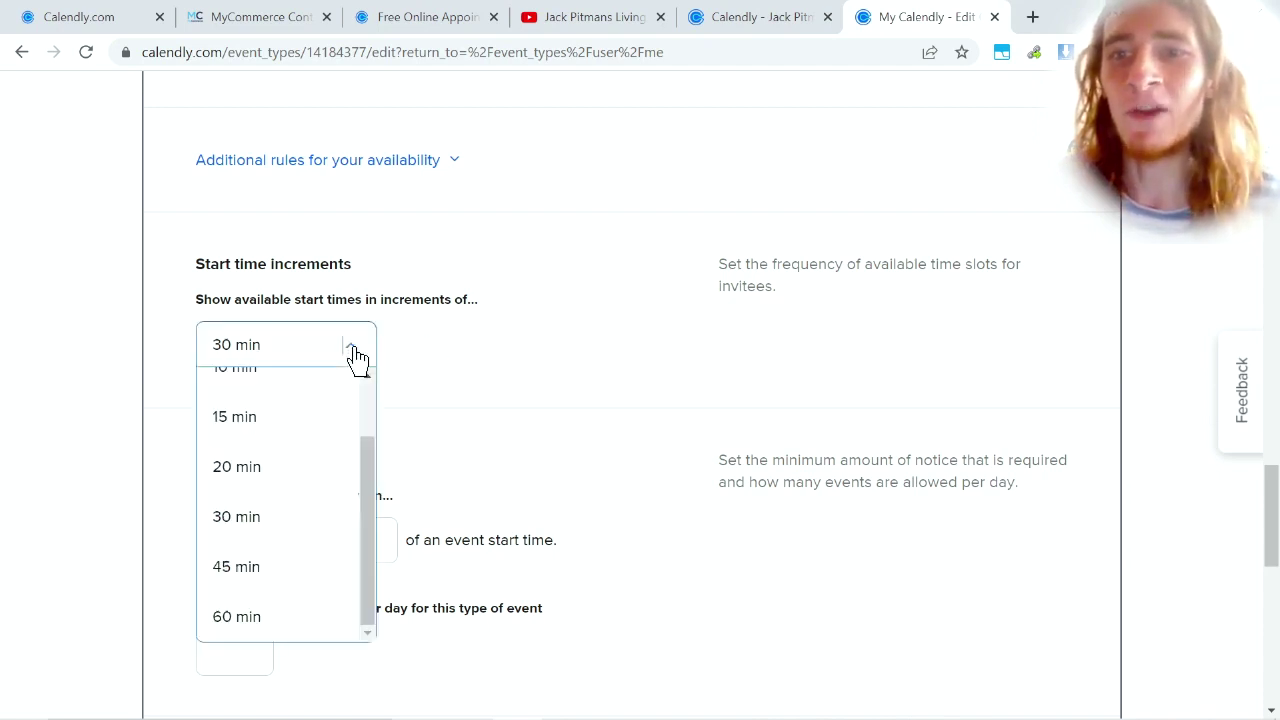
left_click(255, 616)
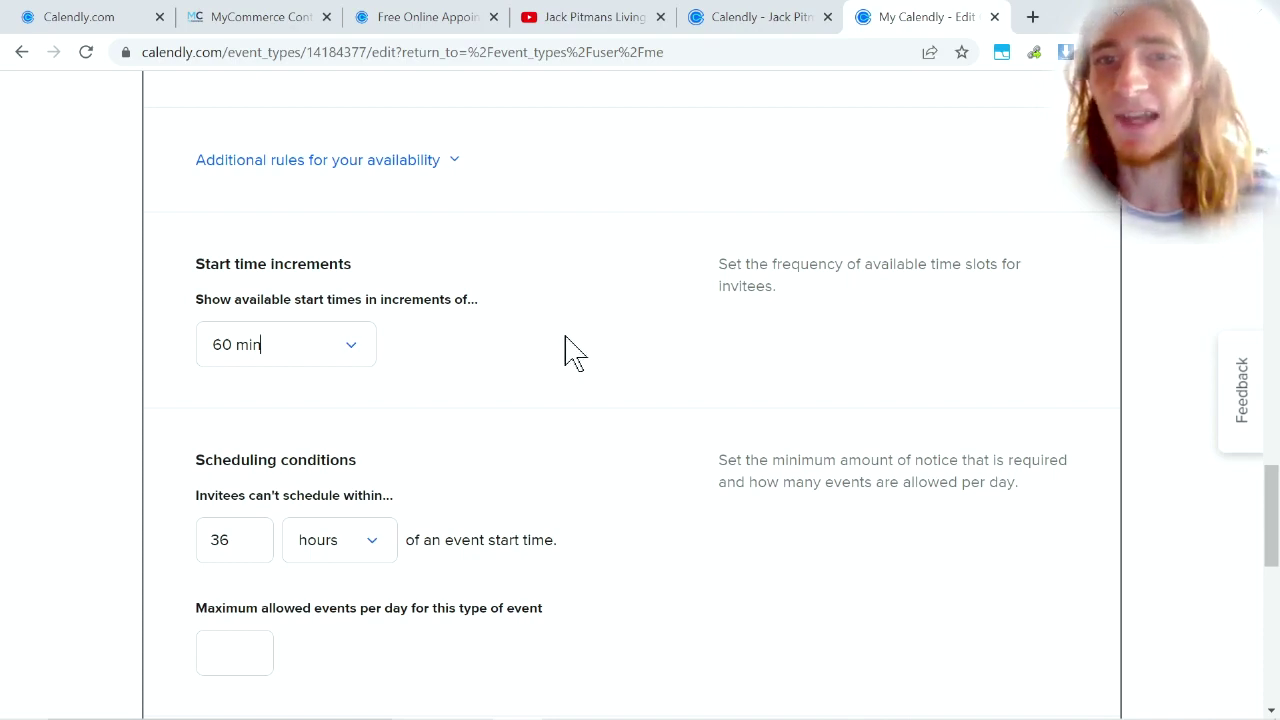
scroll(631, 297, "down", 2)
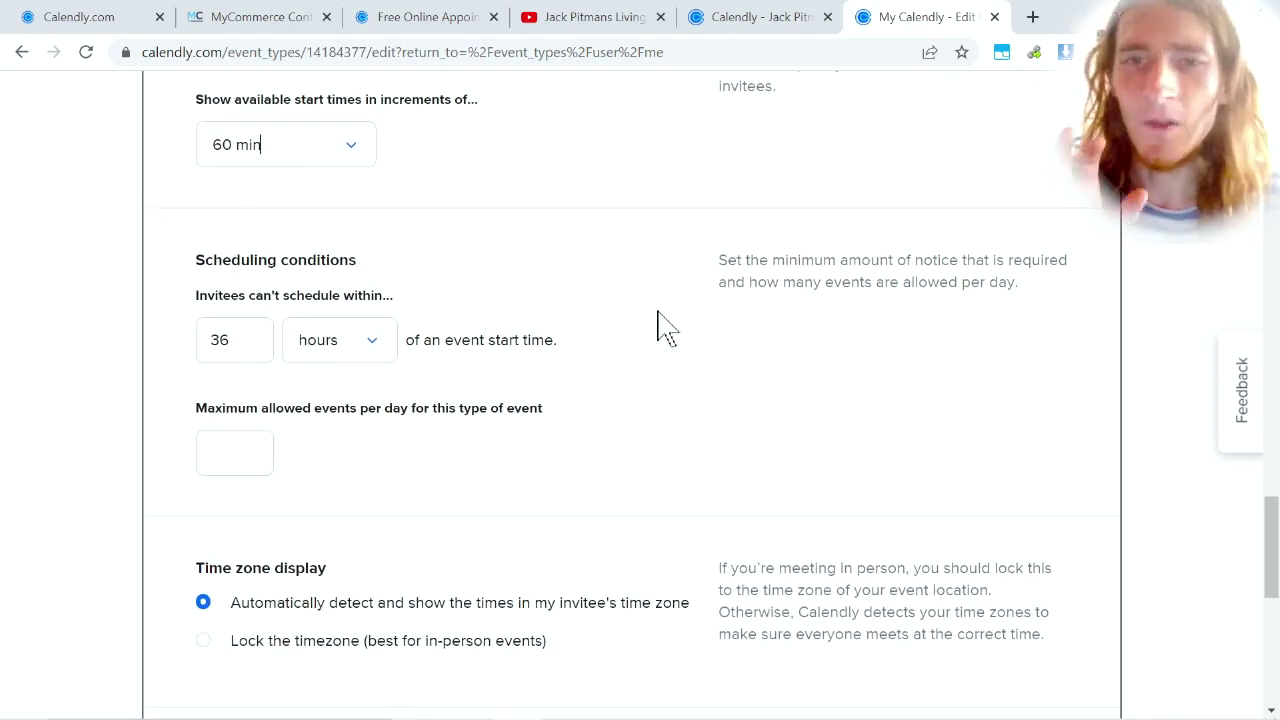
Enter 5 in the Maximum allowed events per day field.
scroll(665, 328, "down", 1)
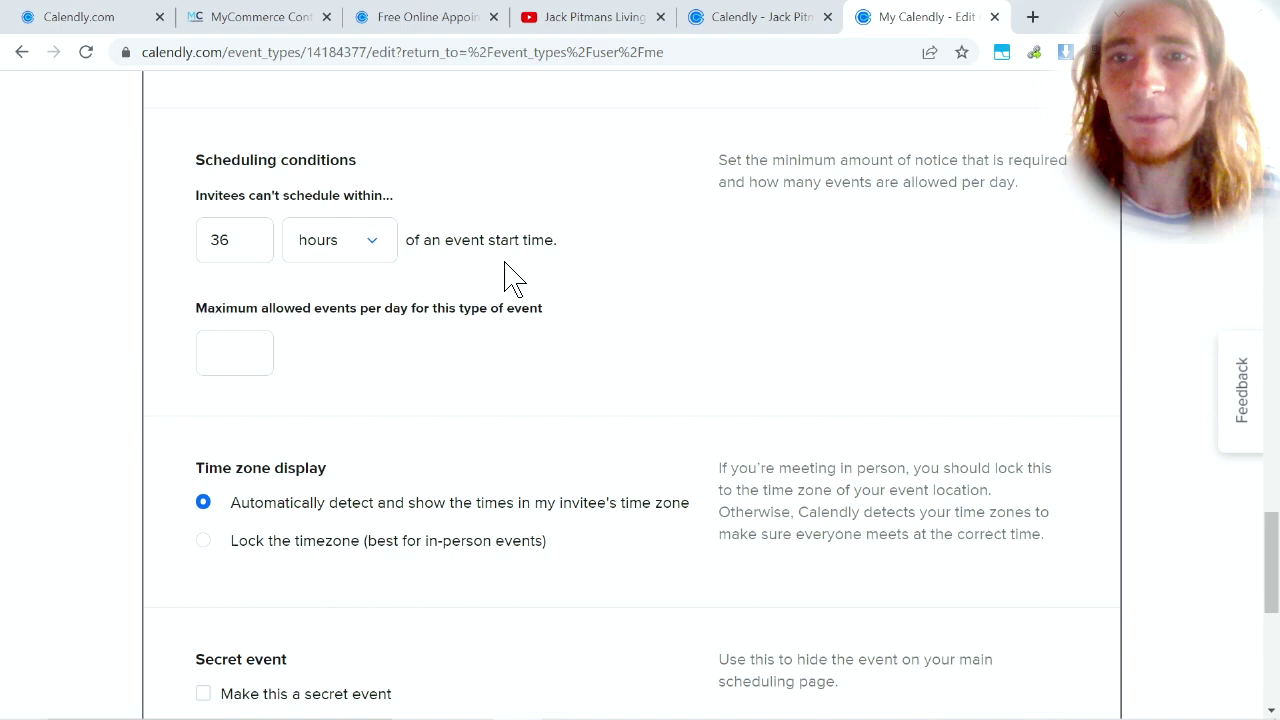
left_click(237, 360)
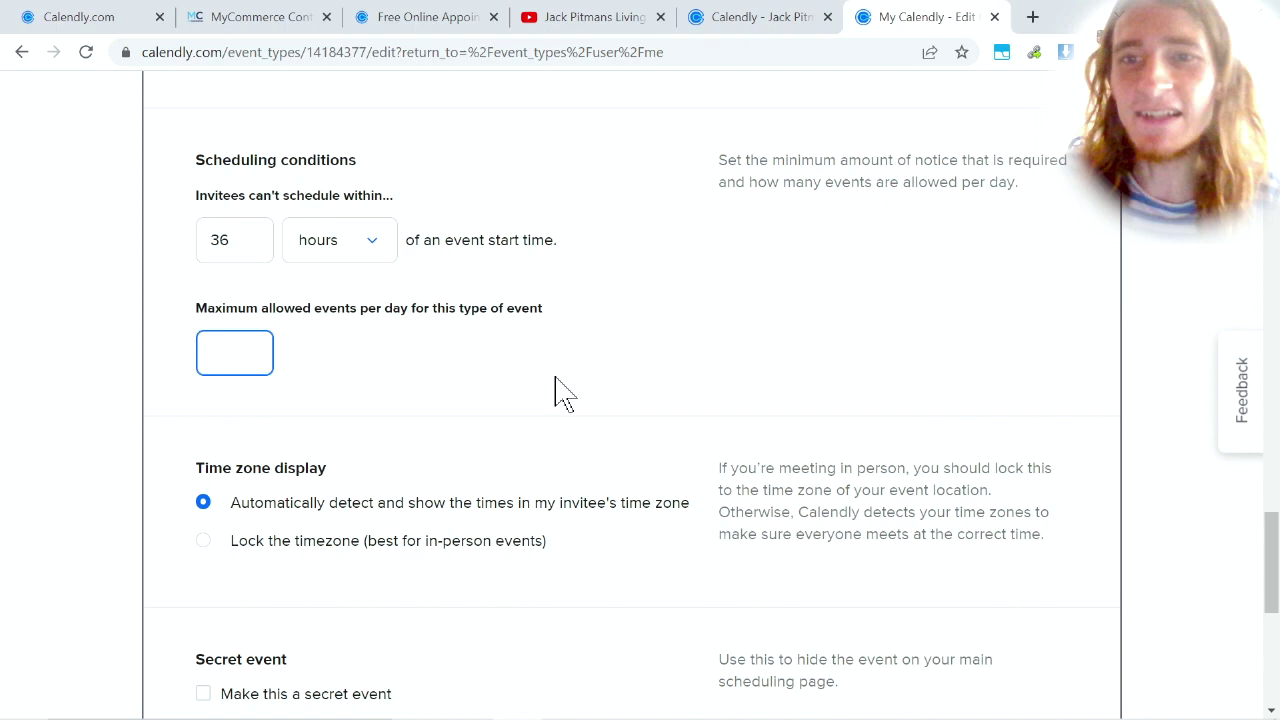
type("5")
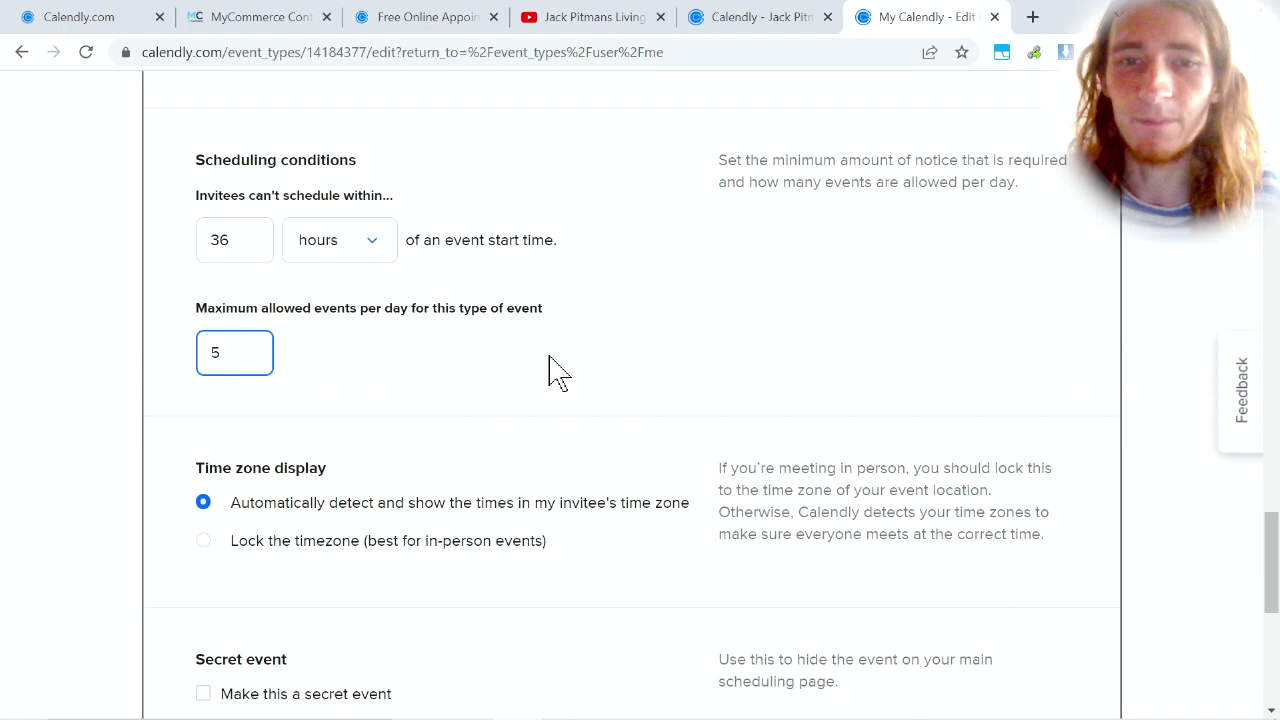
scroll(555, 370, "down", 2)
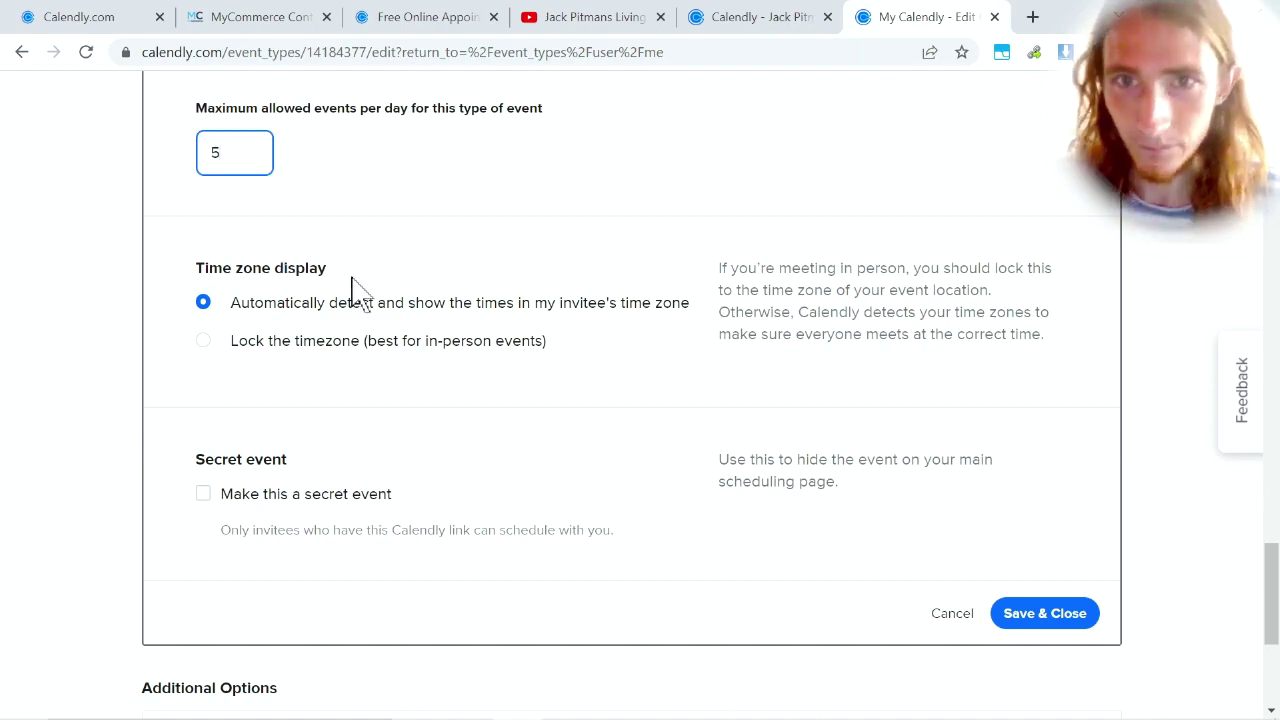
scroll(414, 309, "down", 4)
scroll(566, 508, "up", 3)
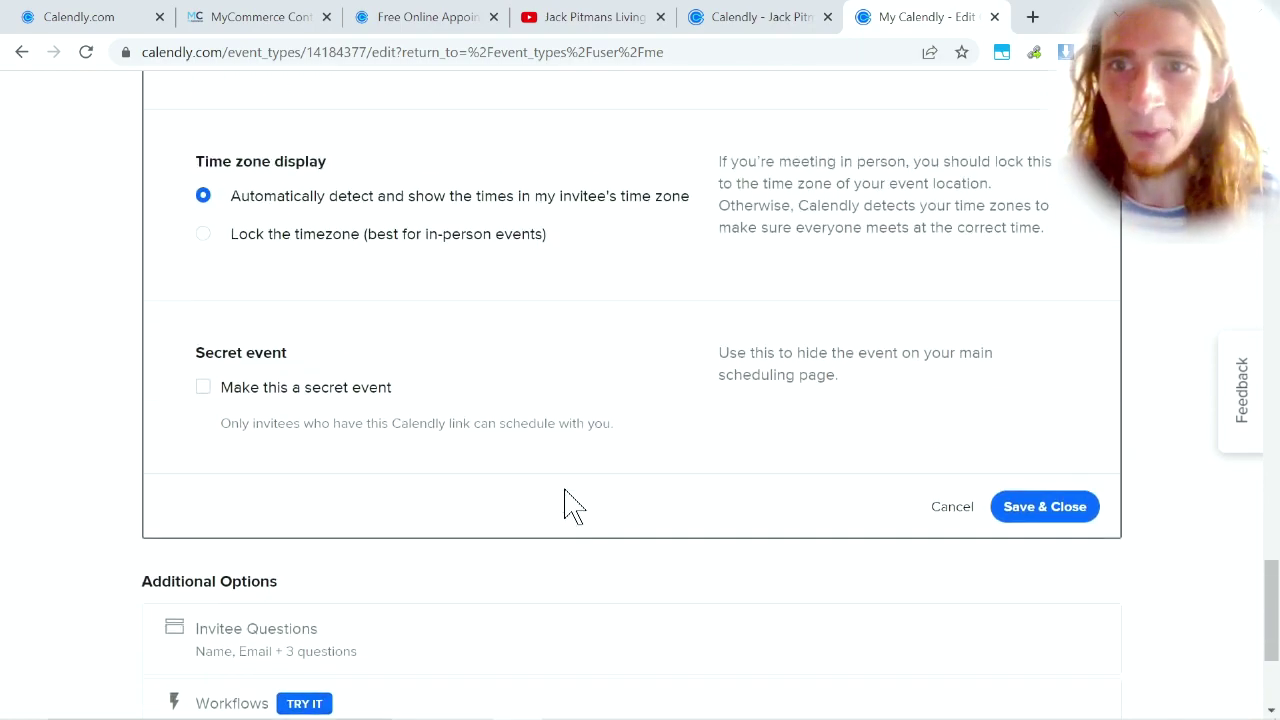